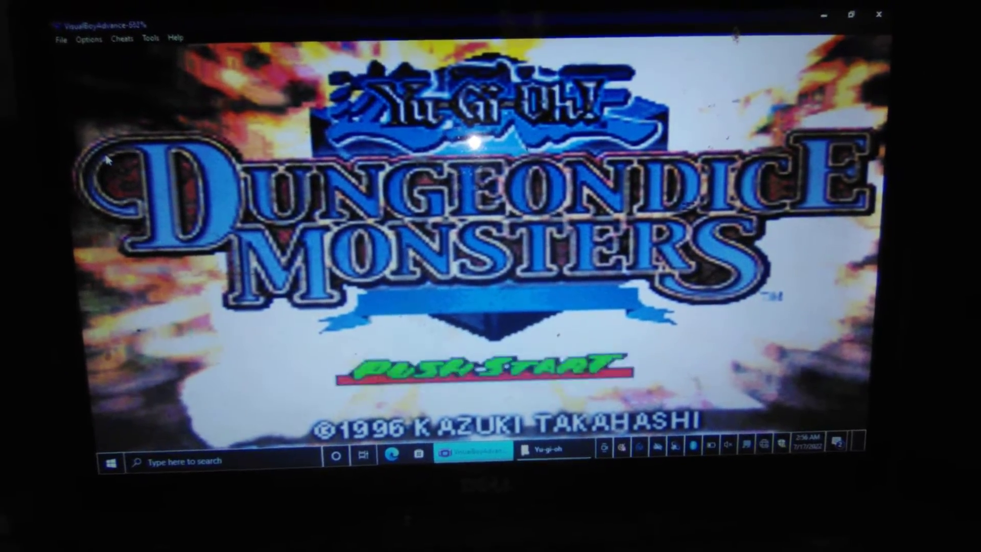
# Skip past the Dungeon Dice Monsters title screen to the blank name-entry grid.
pyautogui.press('Return')
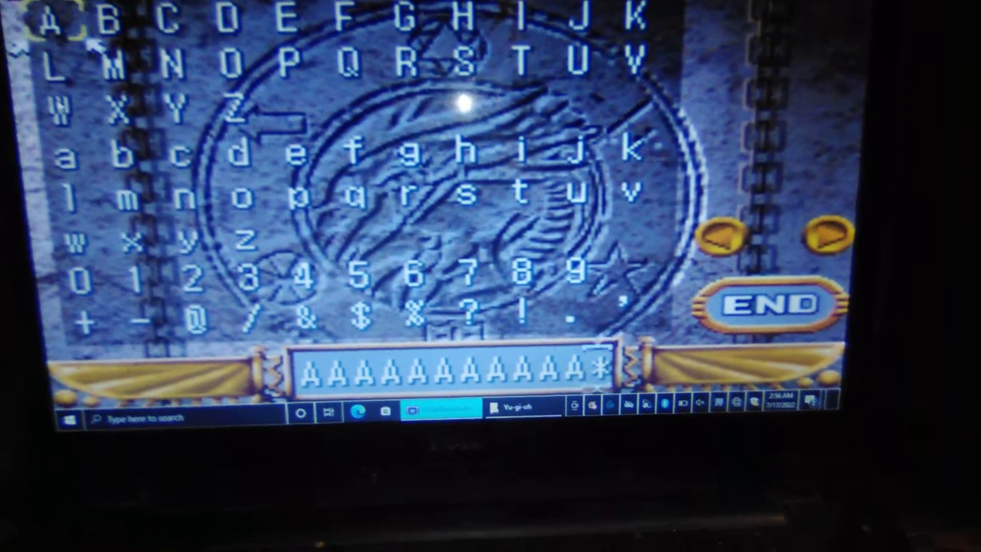
# Select END on the letter grid and confirm AAAAAAAAAAA with Okay.
pyautogui.press('Right')
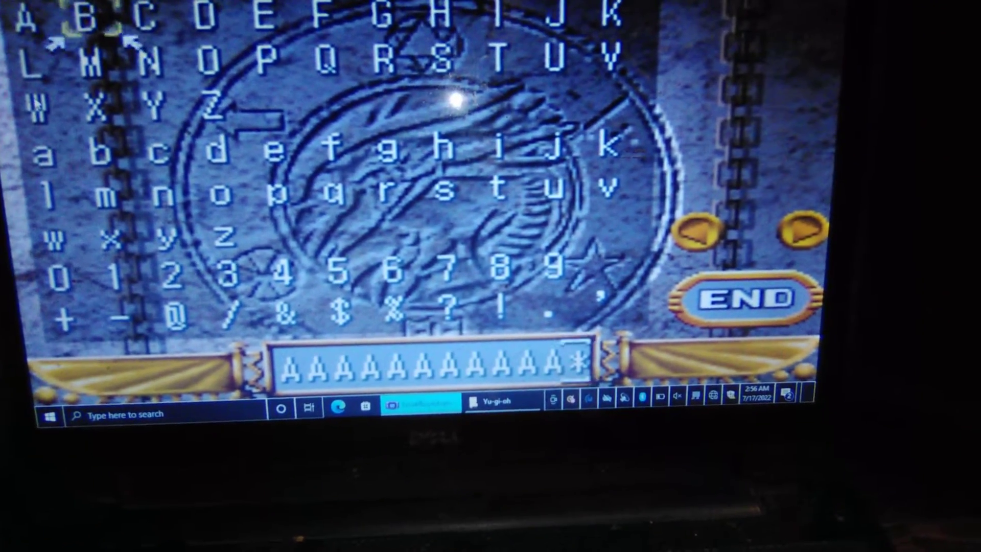
pyautogui.press('Right')
pyautogui.press('Right')
pyautogui.press('Right')
pyautogui.press('Right')
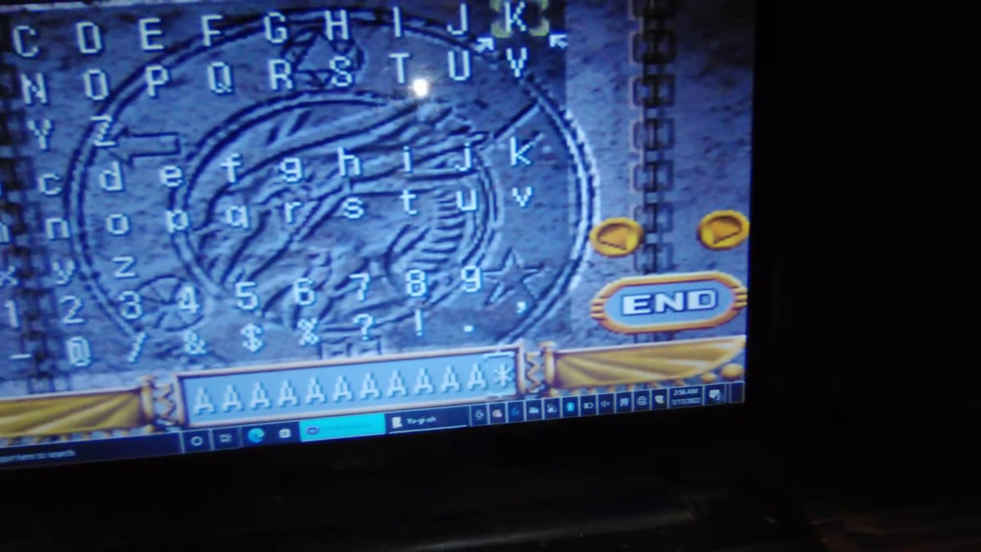
pyautogui.press('Right')
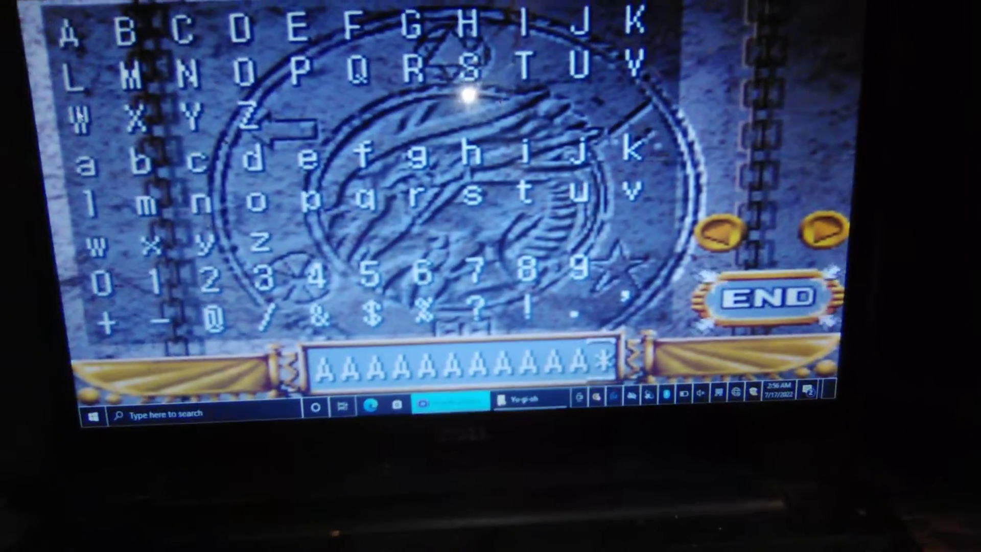
pyautogui.press('Return')
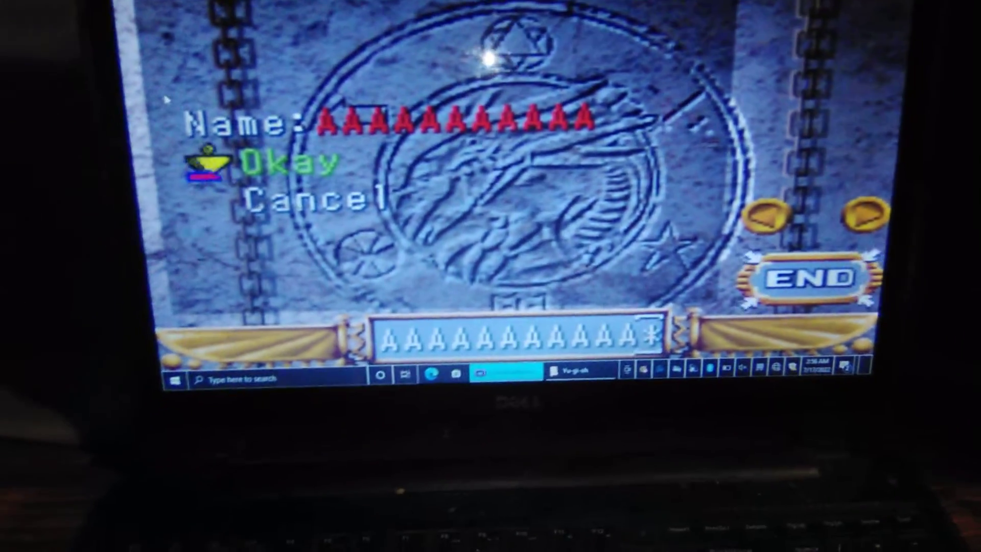
pyautogui.press('Return')
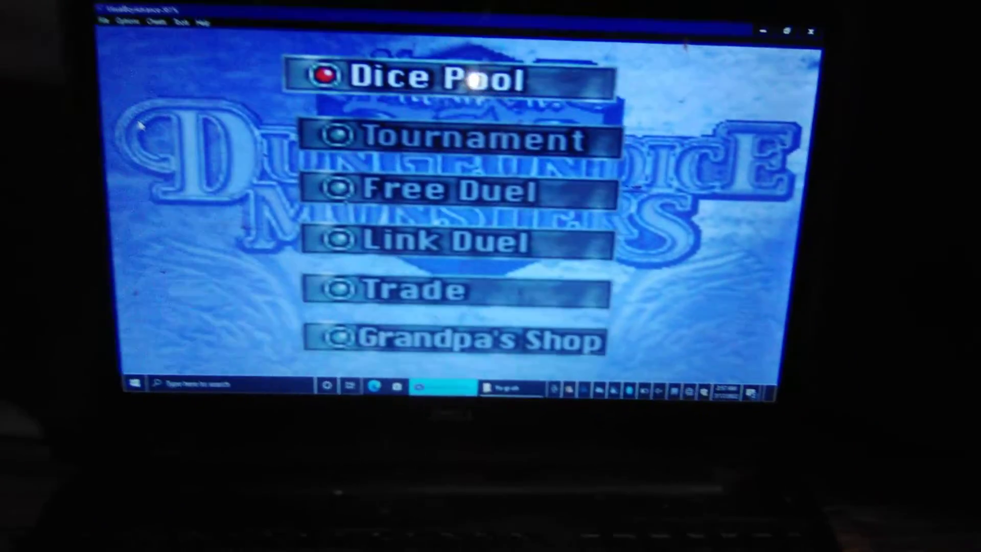
pyautogui.press('Up')
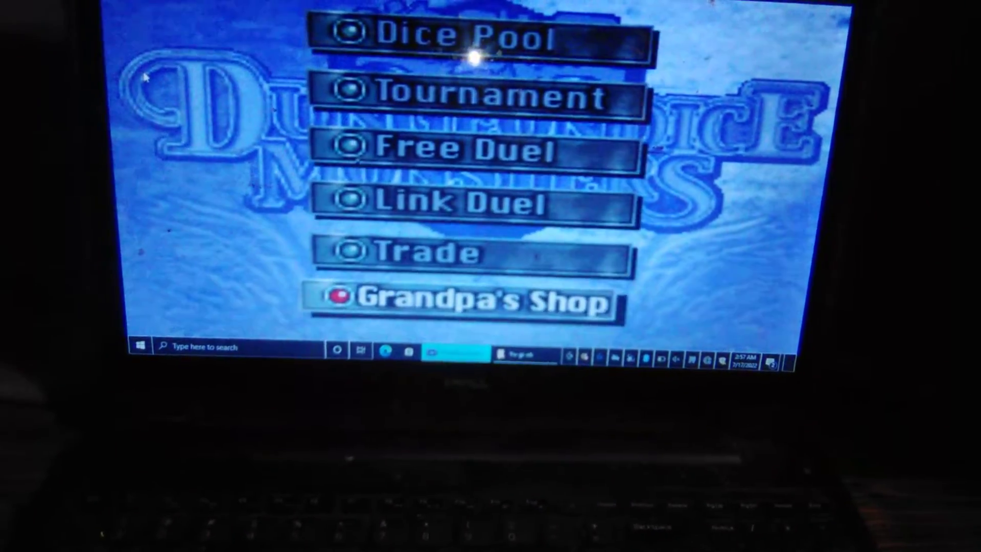
pyautogui.press('Return')
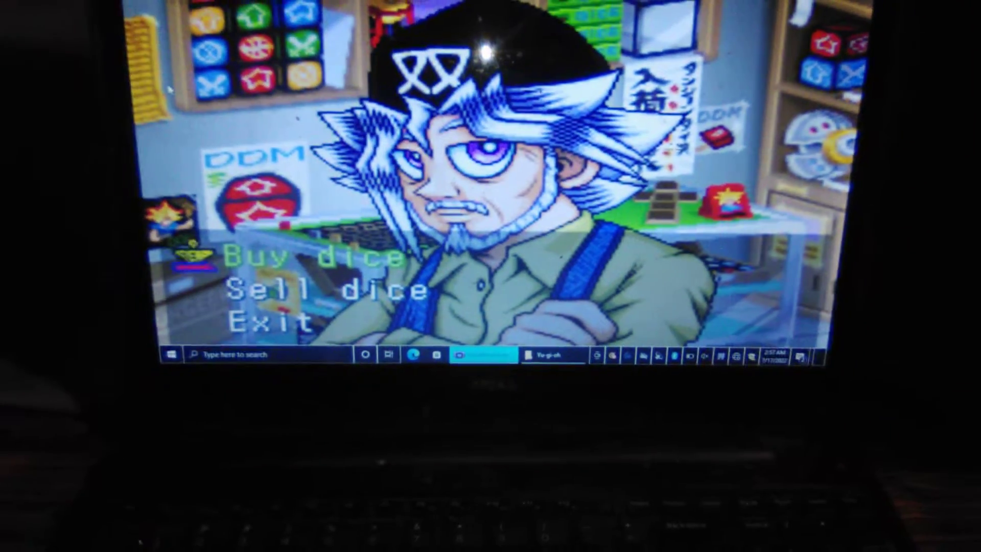
pyautogui.press('Return')
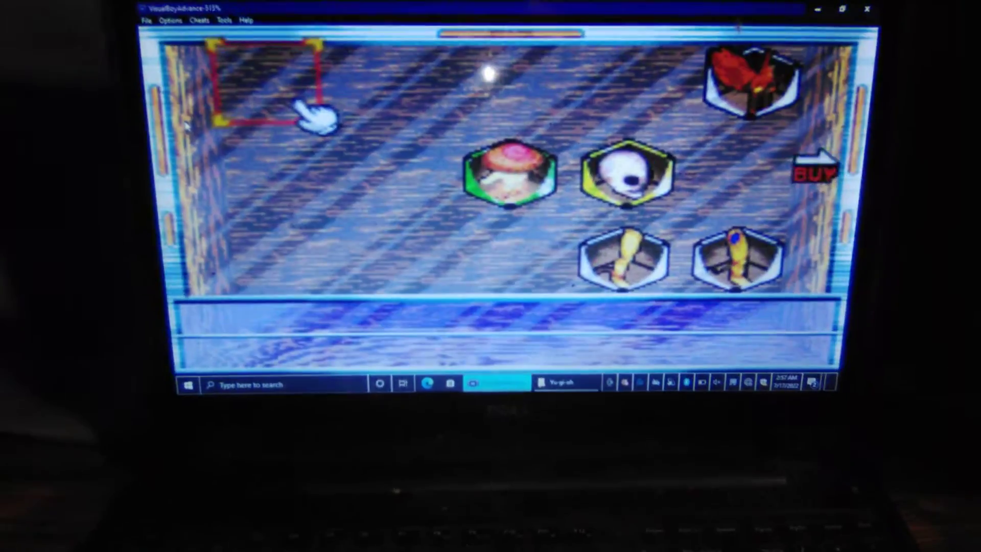
pyautogui.press('Left')
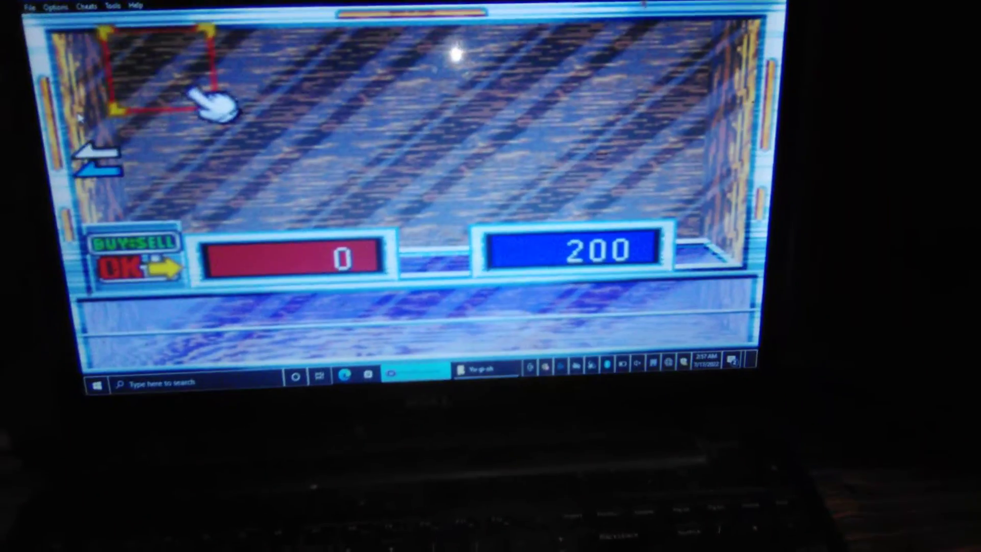
pyautogui.press('Right')
pyautogui.press('Up')
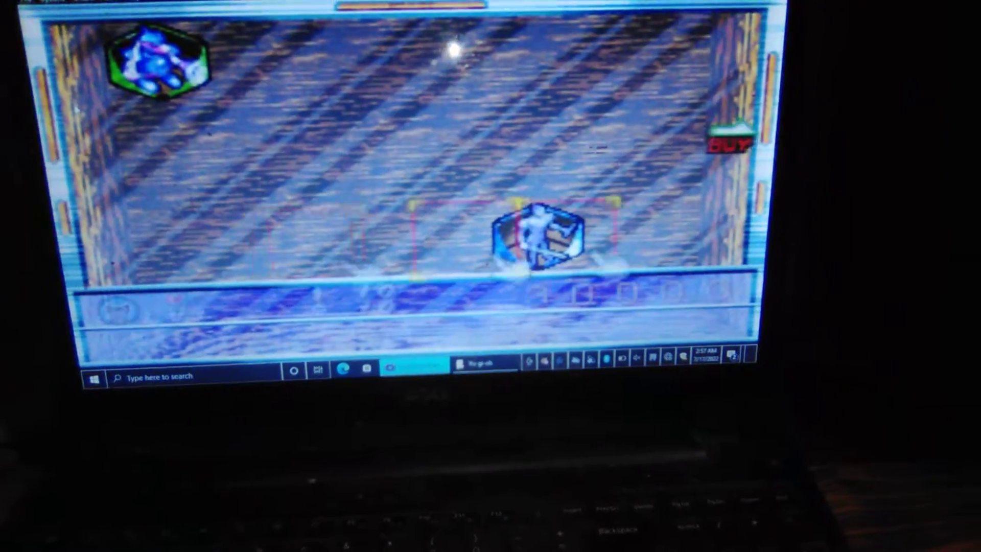
pyautogui.press('Left')
pyautogui.press('Right')
pyautogui.press('Up')
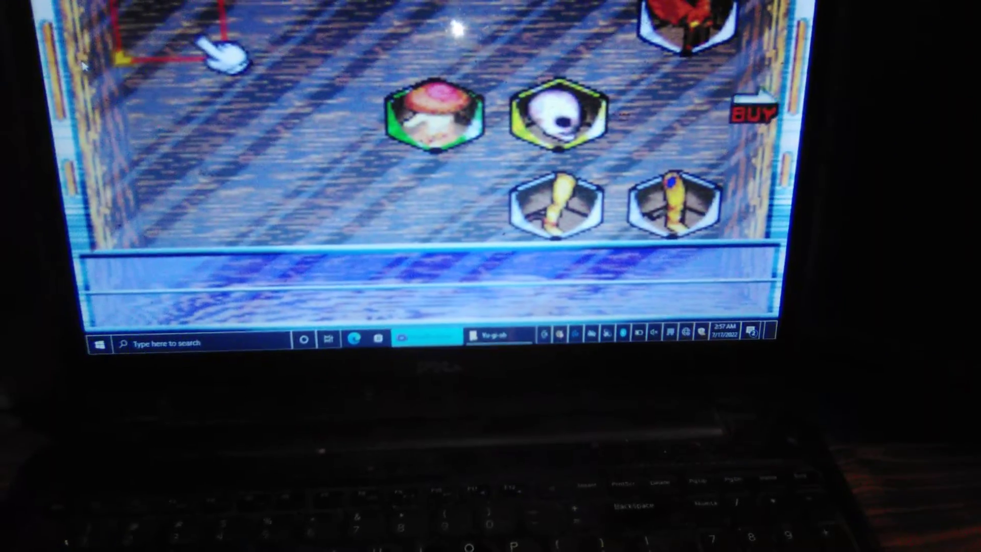
pyautogui.press('Left')
pyautogui.press('Right')
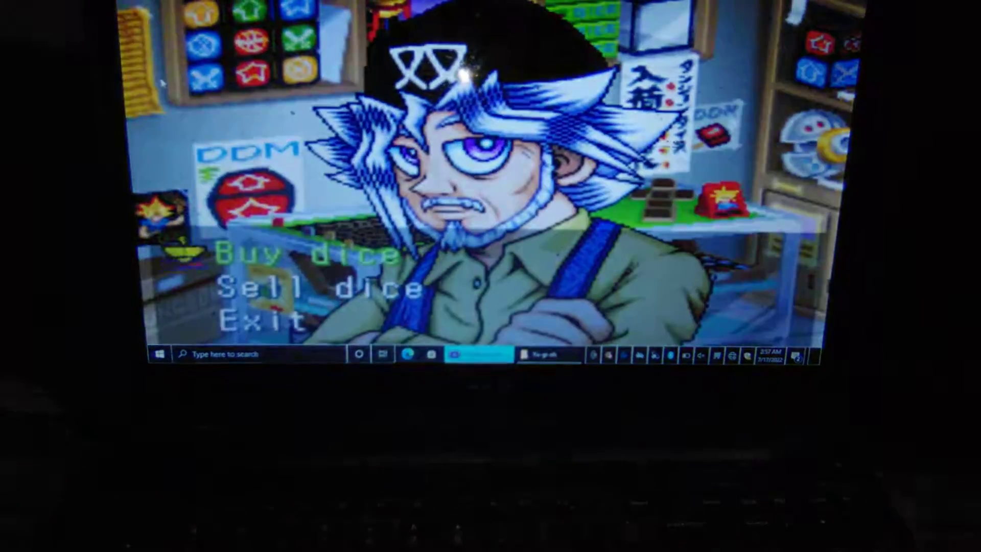
pyautogui.press('z')
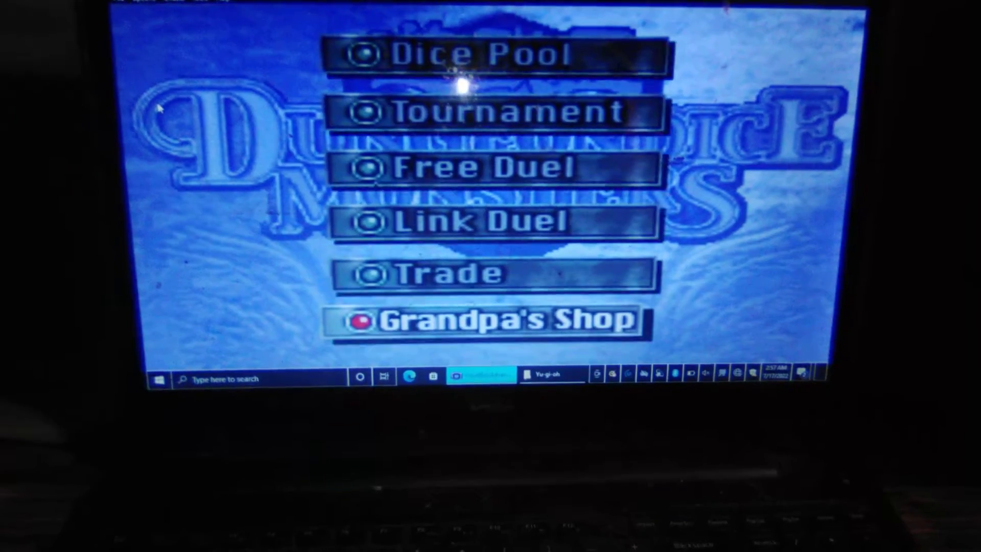
# Open the Dice Pool and remove the Baby Dragon die.
pyautogui.press('Up')
pyautogui.press('Up')
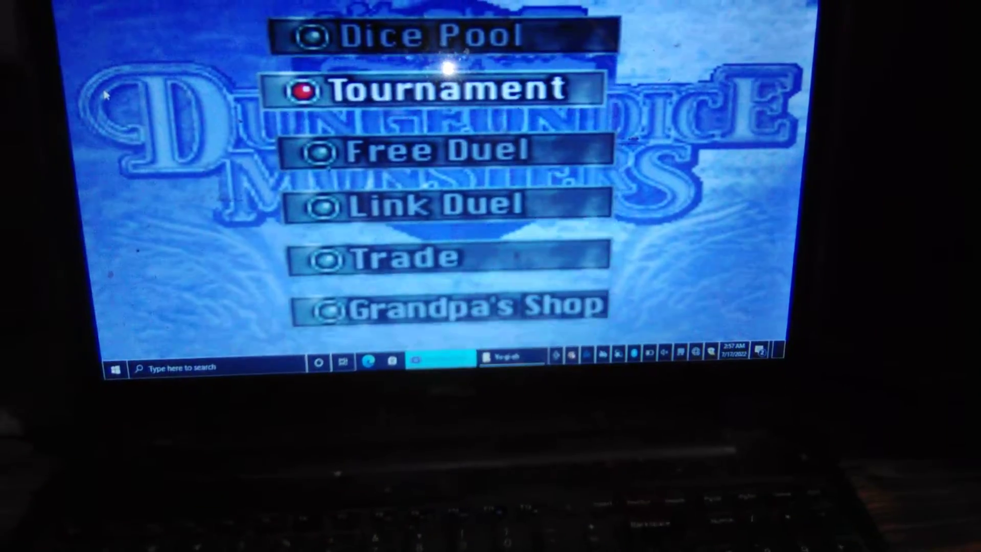
pyautogui.press('Up')
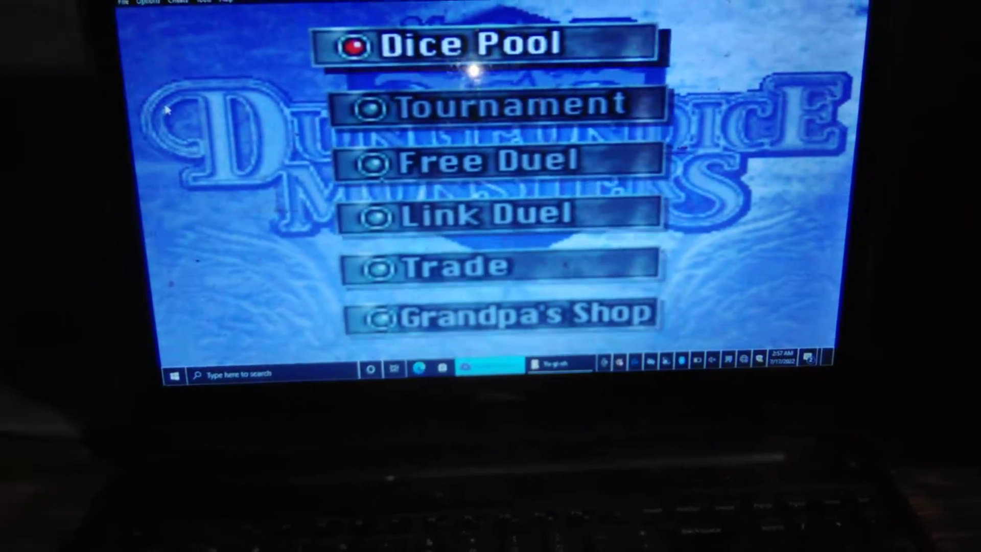
pyautogui.press('Return')
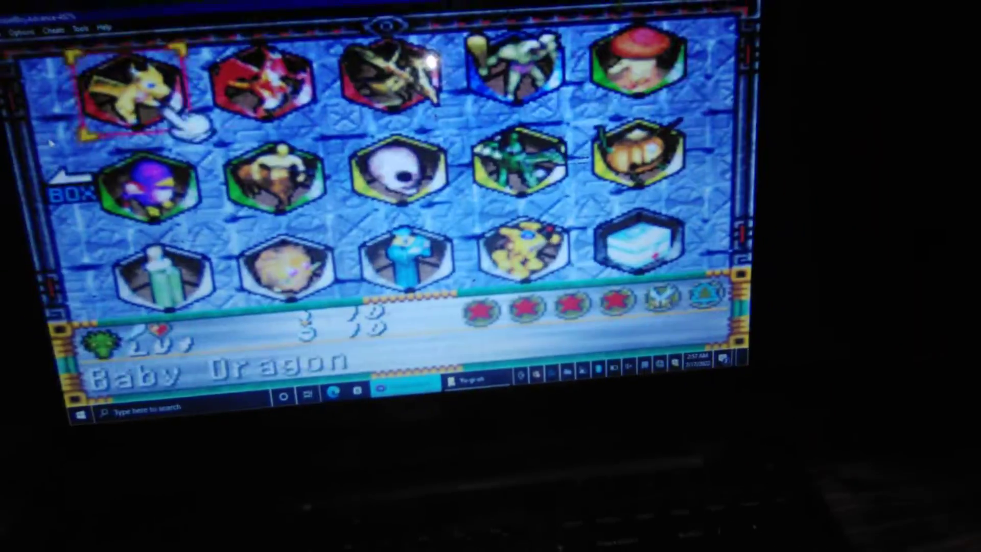
pyautogui.press('Right')
pyautogui.press('Right')
pyautogui.press('Right')
pyautogui.press('Left')
pyautogui.press('Left')
pyautogui.press('Left')
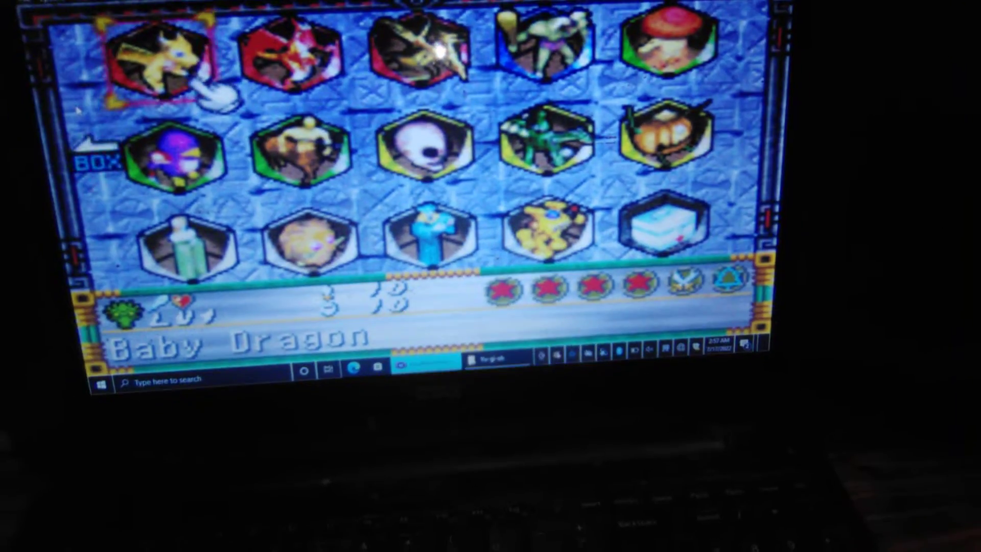
pyautogui.press('z')
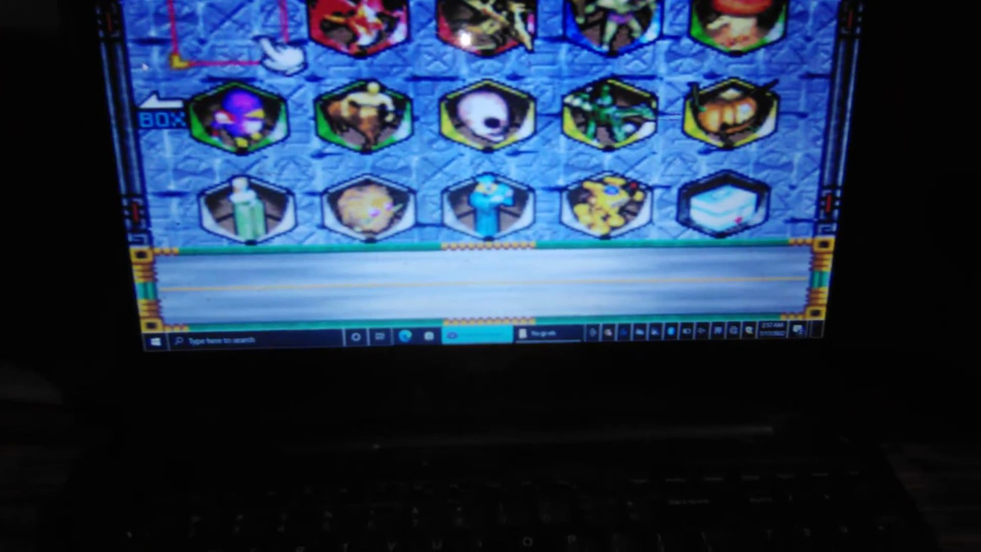
# Remove the Slot Machine die from the pool.
pyautogui.press('Right')
pyautogui.press('Right')
pyautogui.press('Right')
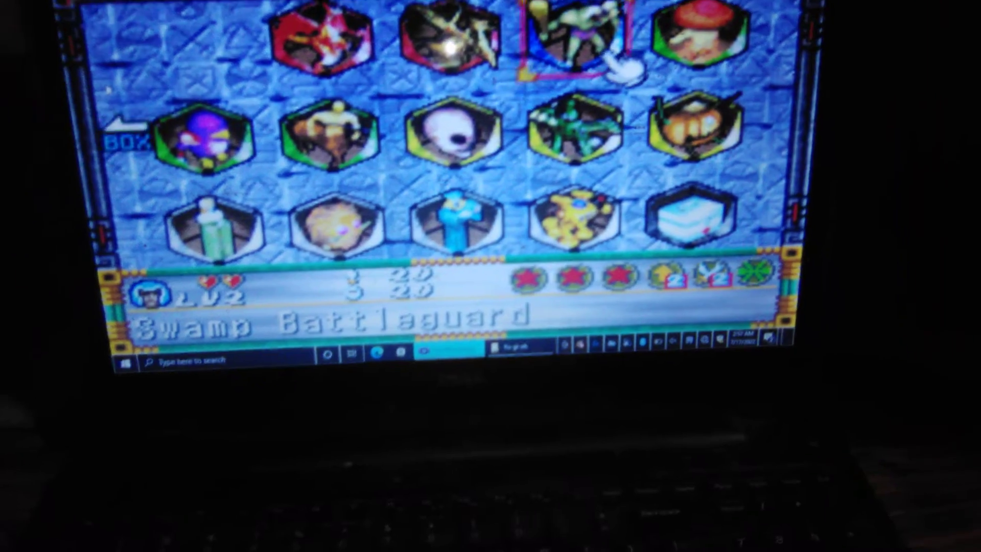
pyautogui.press('Left')
pyautogui.press('Left')
pyautogui.press('Left')
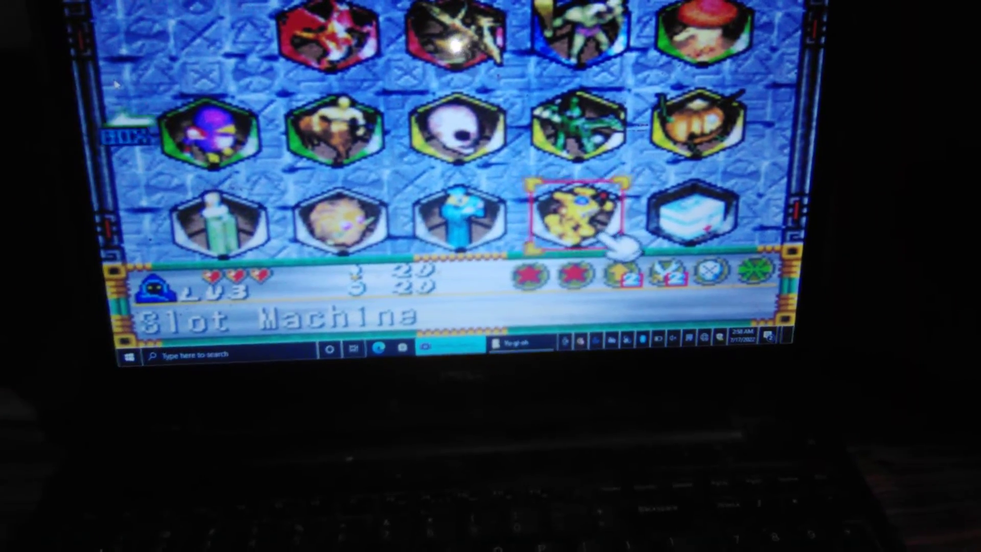
pyautogui.press('z')
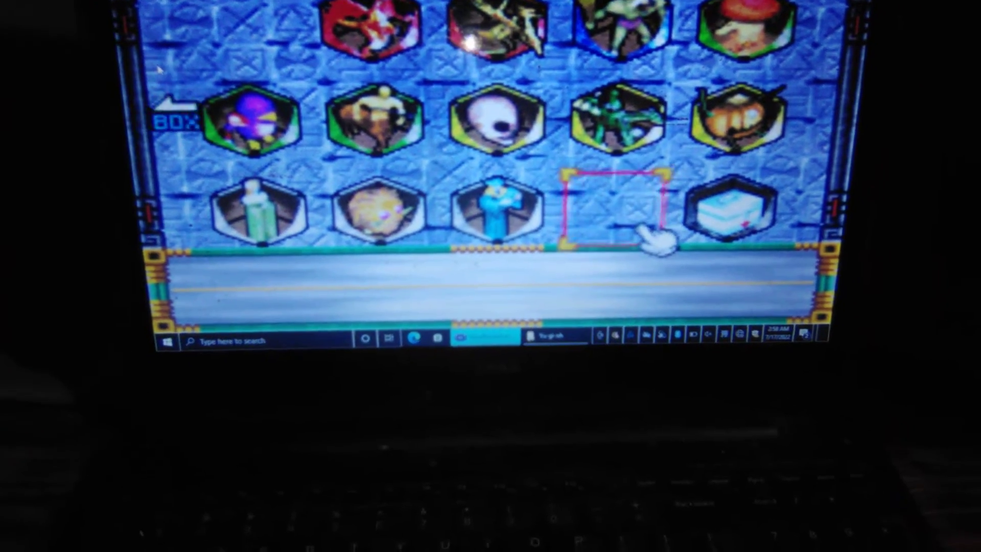
pyautogui.press('Up')
pyautogui.press('Up')
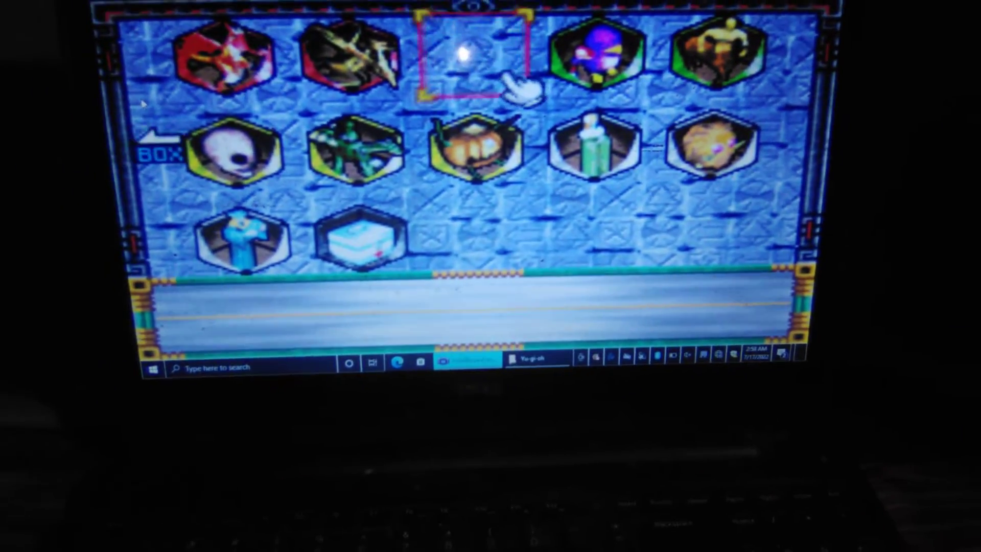
# Remove Mystic Horseman and Curse of Dragon, bringing up the 15-dice warning.
pyautogui.press('Left')
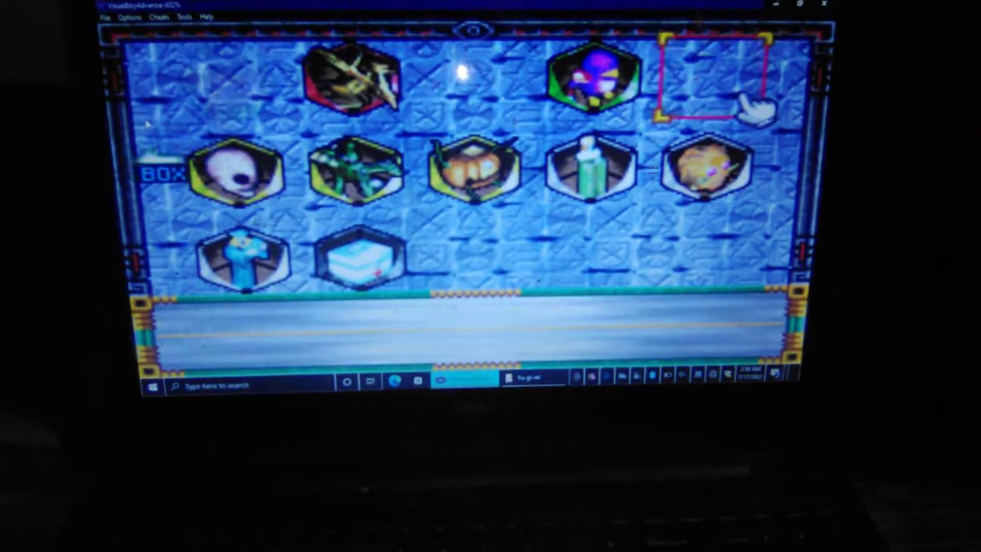
pyautogui.press('Left')
pyautogui.press('Left')
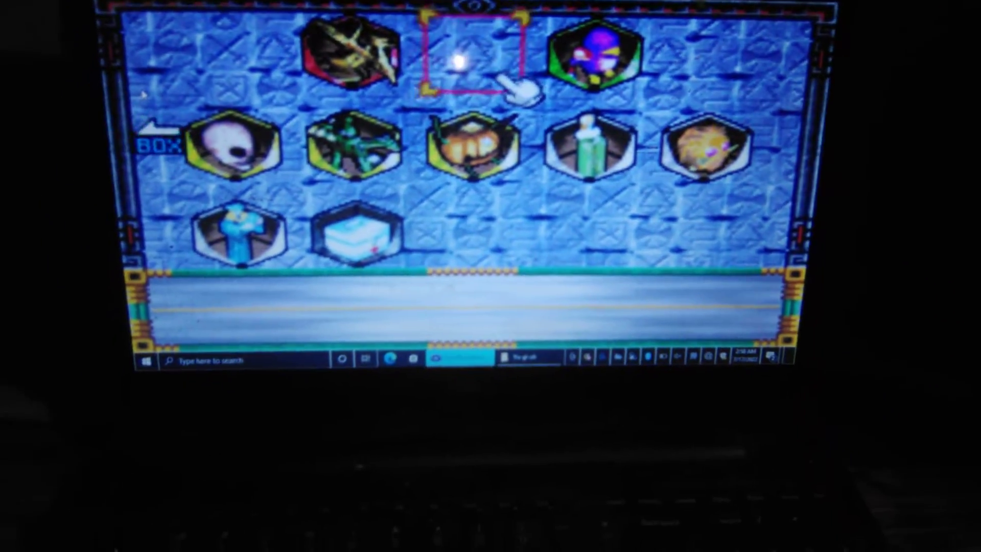
pyautogui.press('Down')
pyautogui.press('Down')
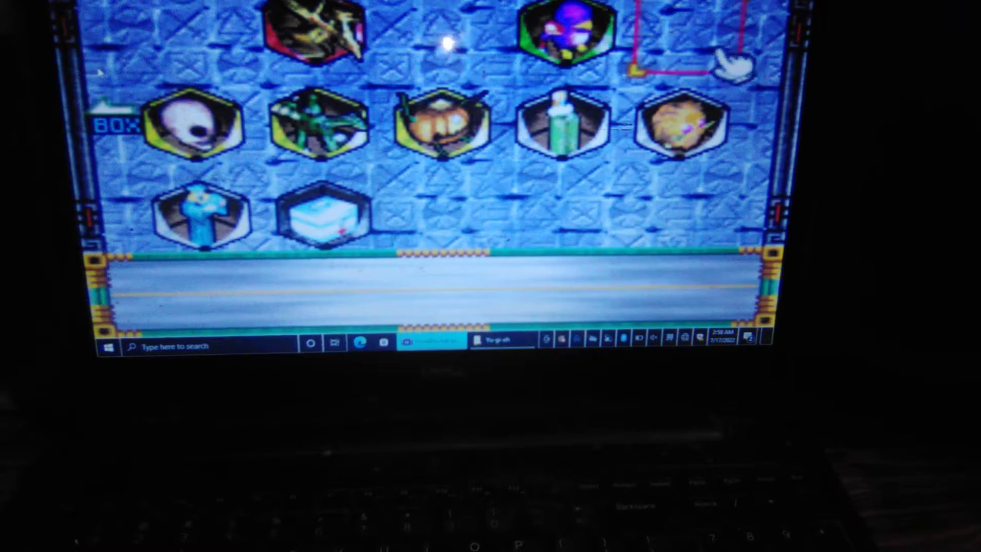
pyautogui.press('Down')
pyautogui.press('Down')
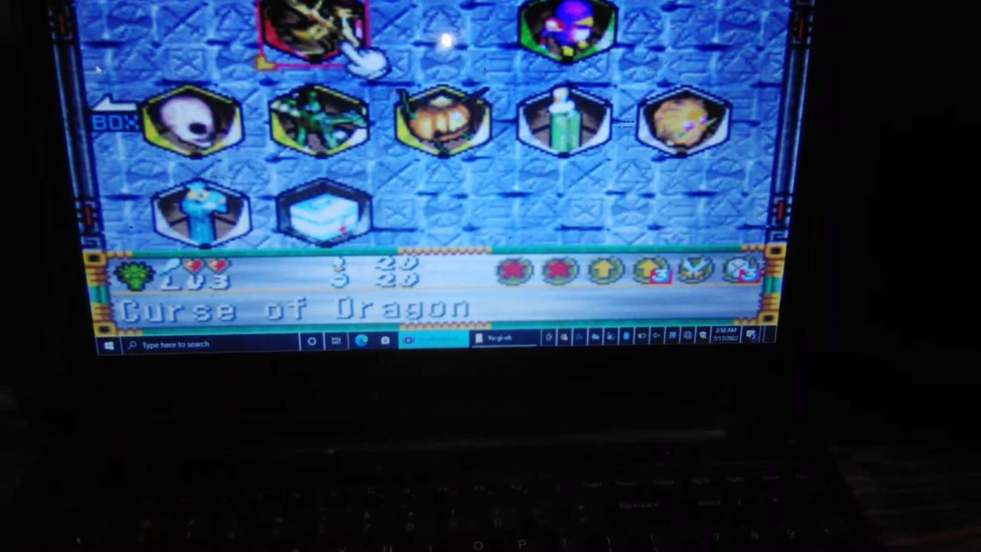
pyautogui.press('z')
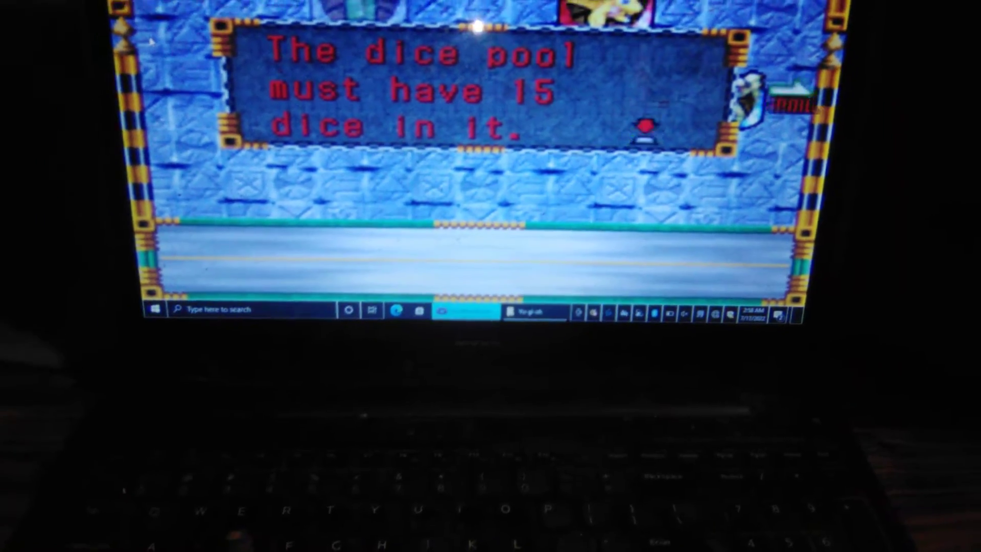
# Dismiss the 15-dice warning, browse past Mystical Elf, and back out to the main menu.
pyautogui.press('x')
pyautogui.press('Left')
pyautogui.press('Left')
pyautogui.press('Left')
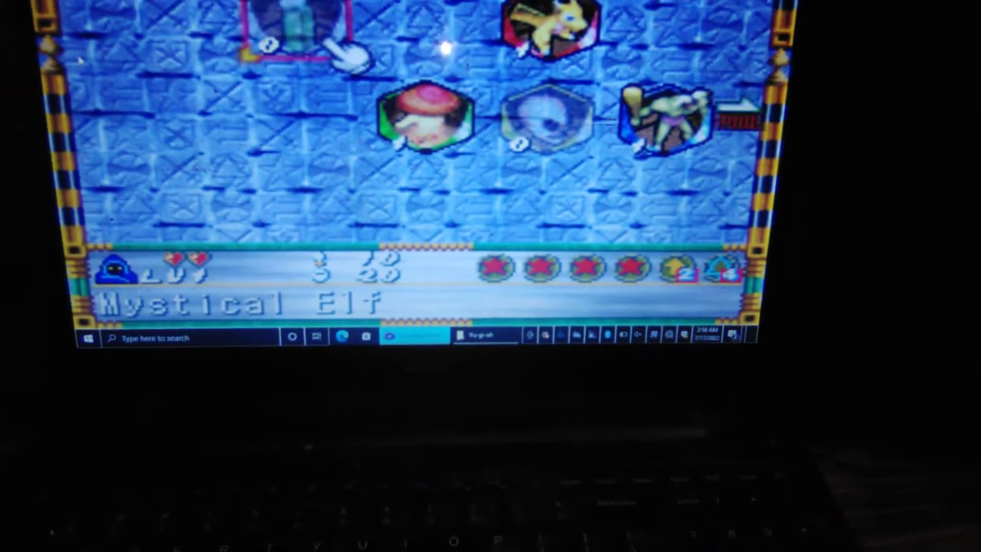
pyautogui.press('Right')
pyautogui.press('Right')
pyautogui.press('Right')
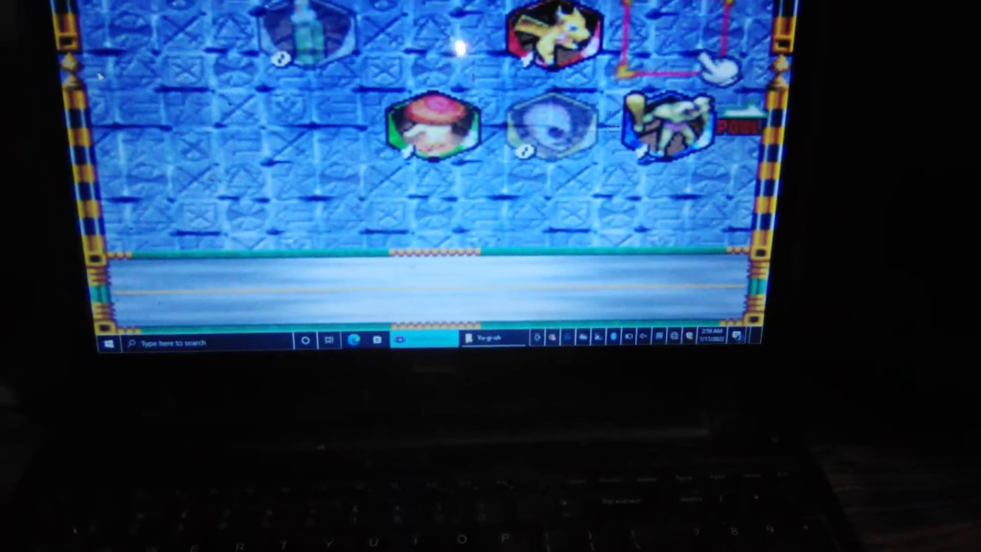
pyautogui.press('Right')
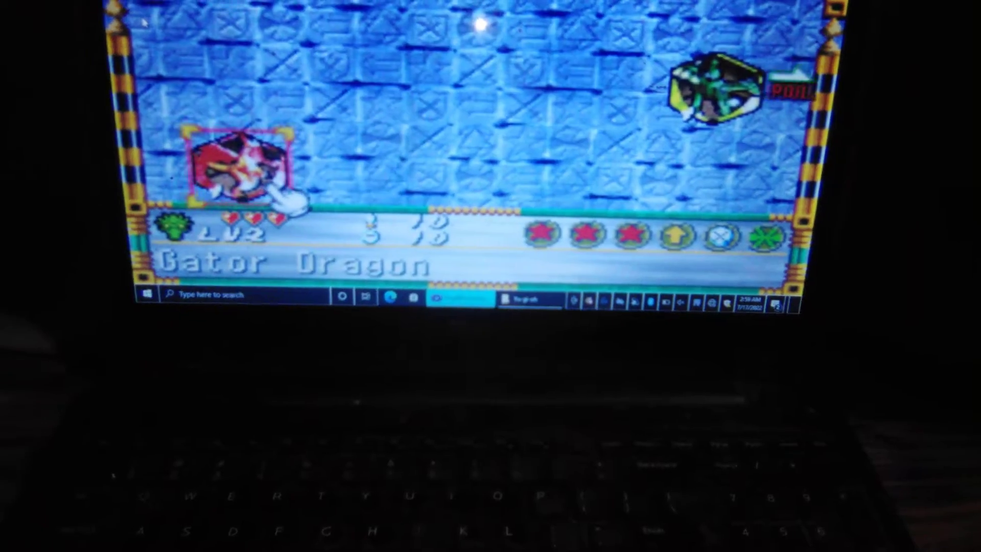
pyautogui.press('x')
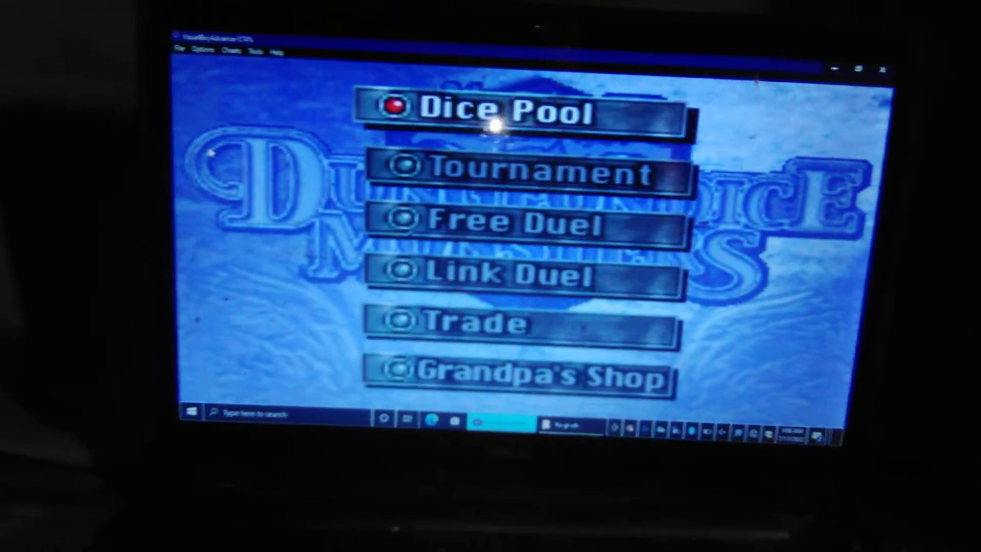
pyautogui.press('Up')
pyautogui.press('Up')
pyautogui.press('Up')
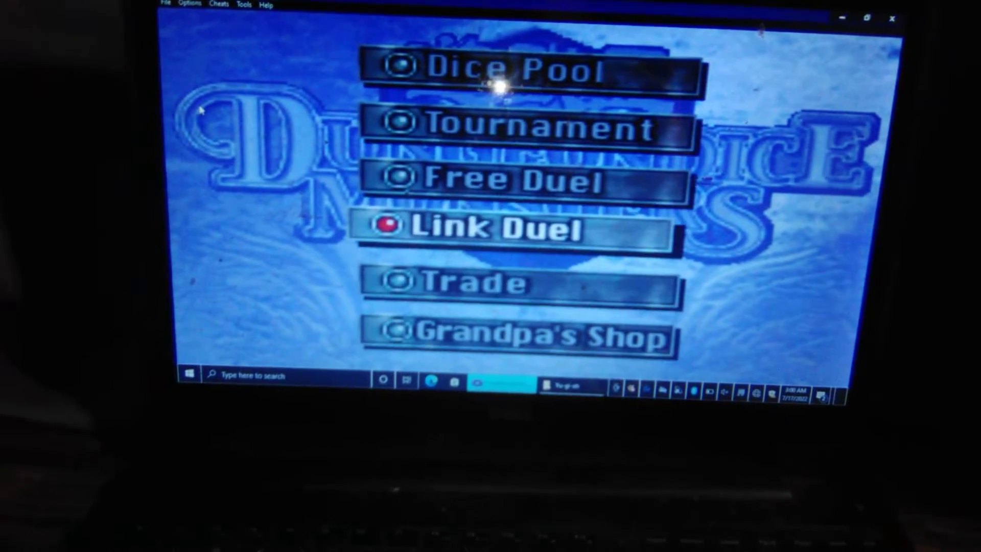
pyautogui.press('Up')
pyautogui.press('Up')
pyautogui.press('Up')
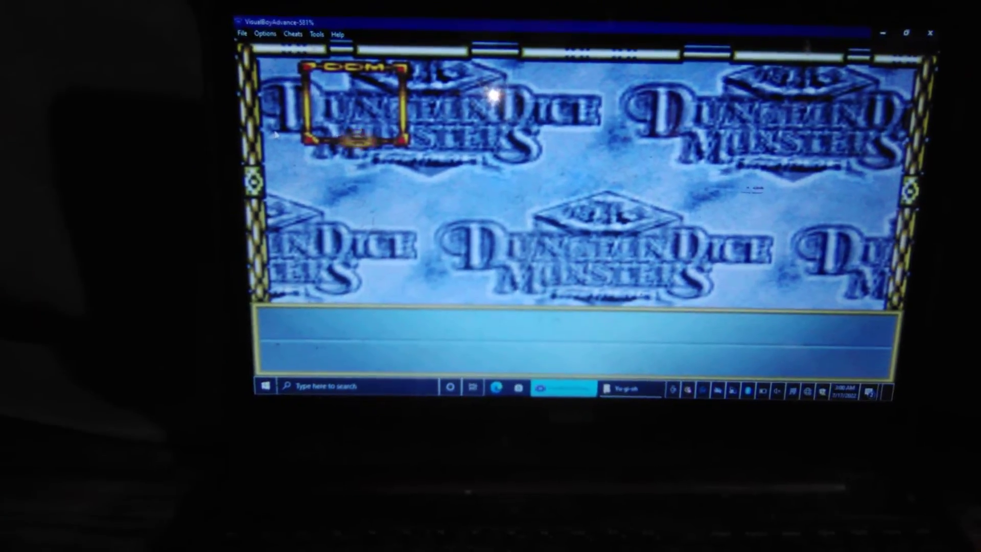
pyautogui.press('Right')
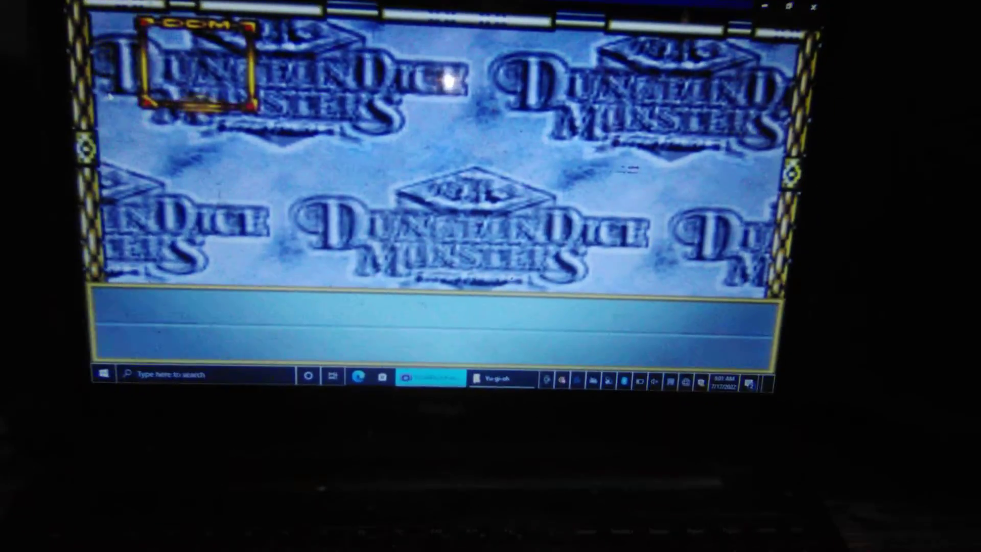
pyautogui.press('Return')
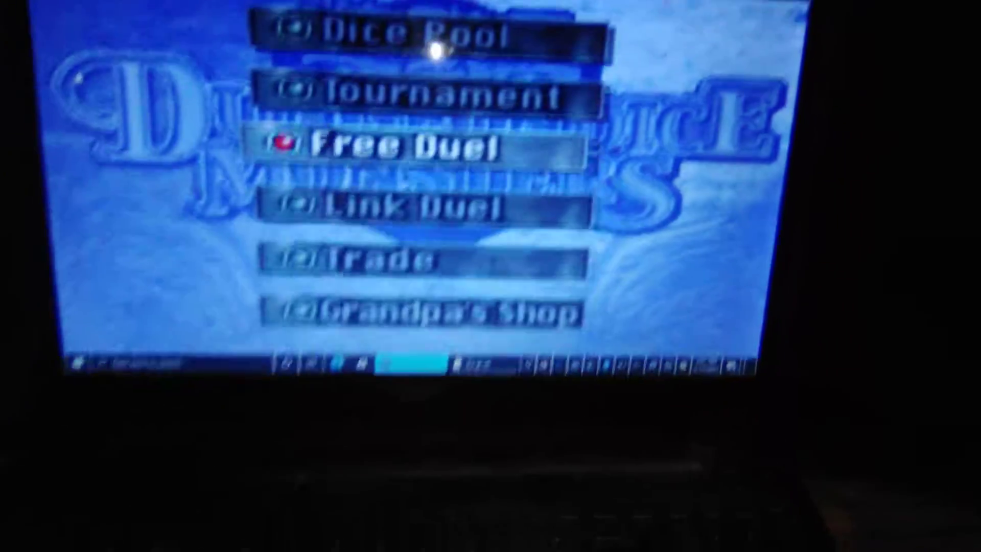
# Choose Tournament from the main menu to list the cups.
pyautogui.press('Down')
pyautogui.press('Down')
pyautogui.press('Up')
pyautogui.press('Down')
pyautogui.press('Down')
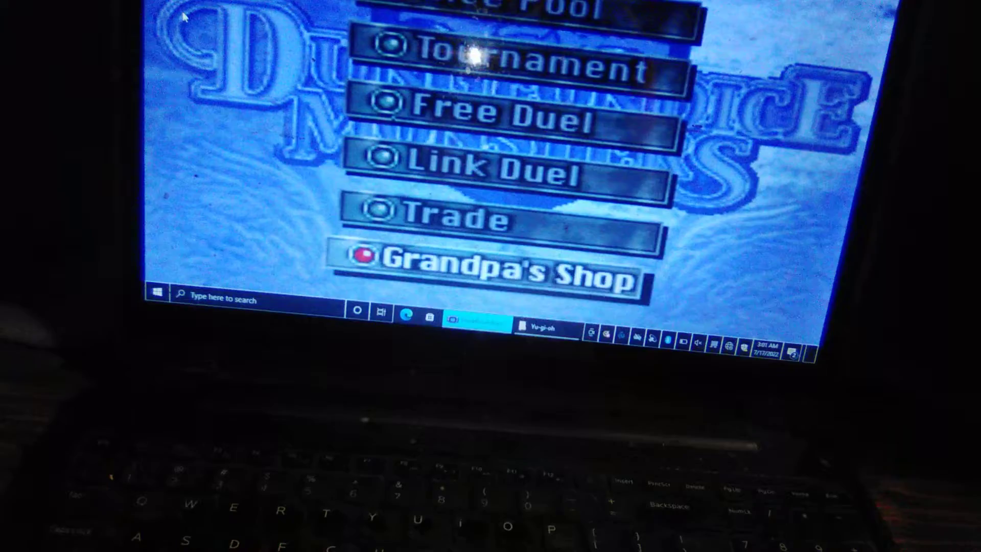
pyautogui.press('Up')
pyautogui.press('Up')
pyautogui.press('Up')
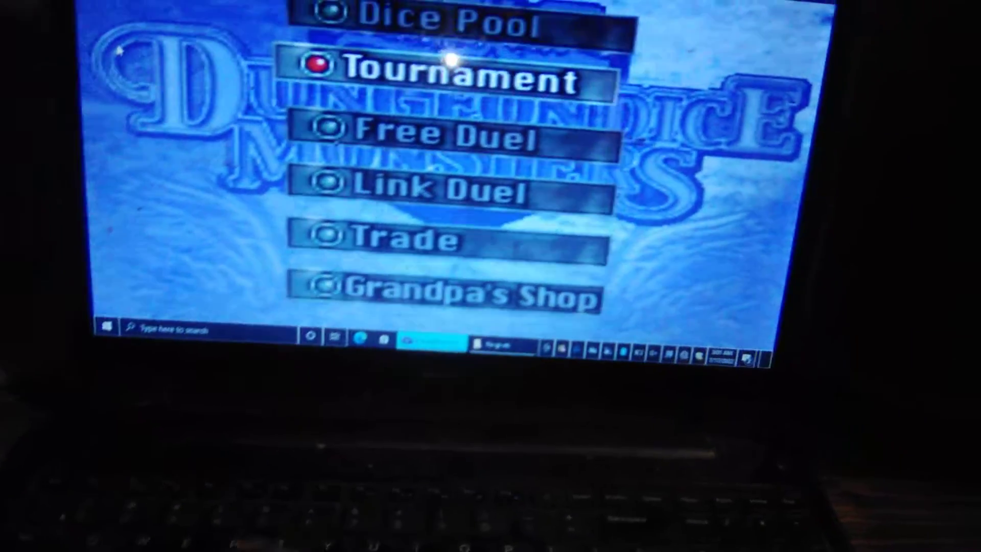
pyautogui.press('Return')
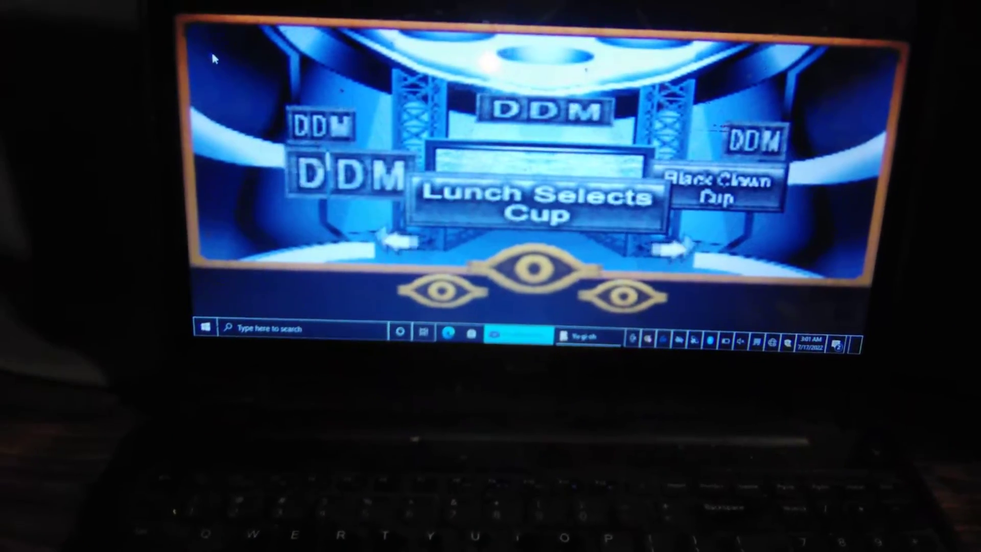
# Browse past the Black Clown Cup and enter the Gammon Preliminaries.
pyautogui.press('Right')
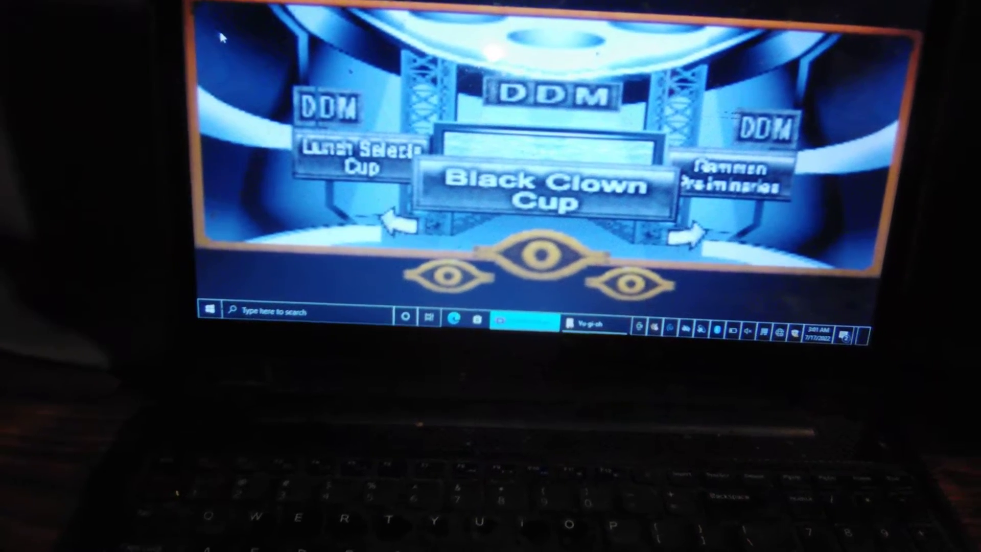
pyautogui.press('Left')
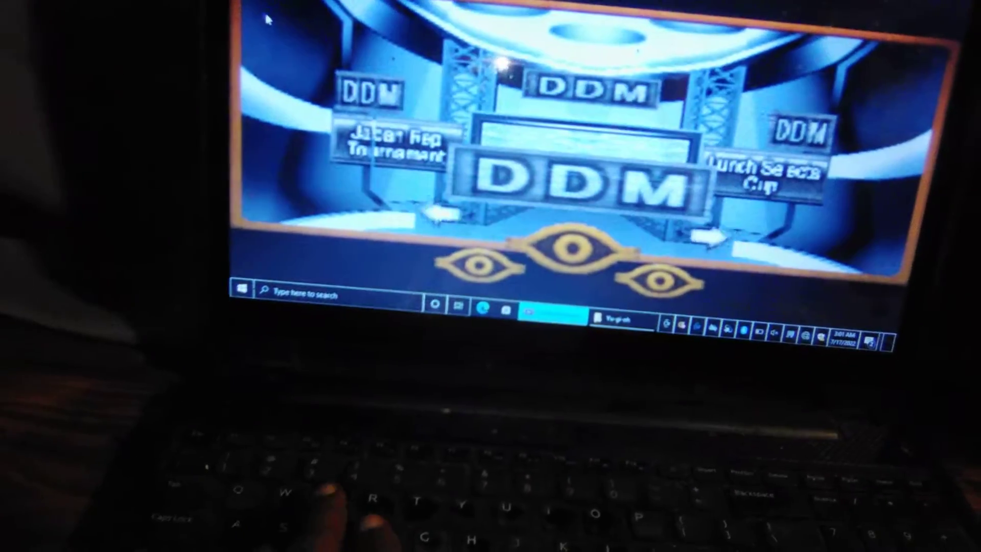
pyautogui.press('Right')
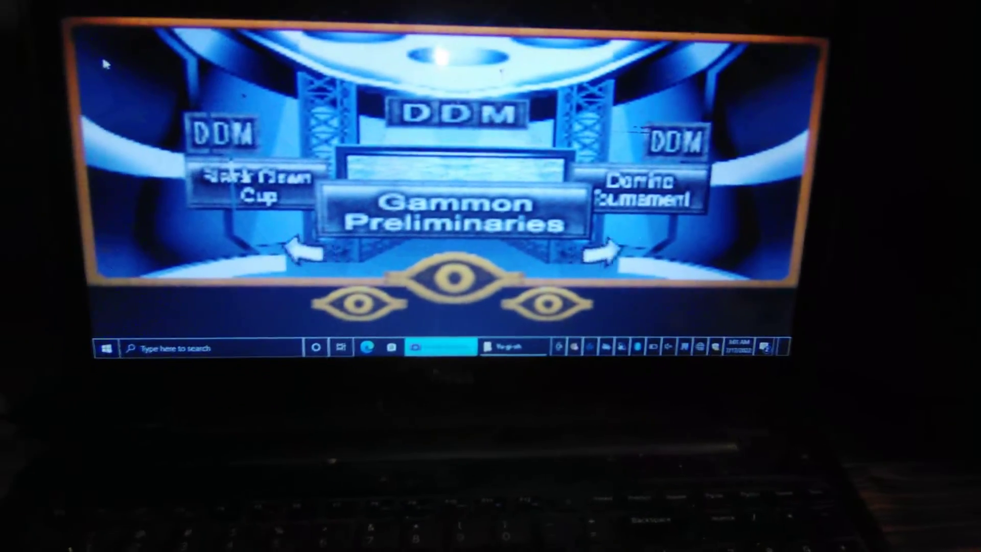
pyautogui.press('Return')
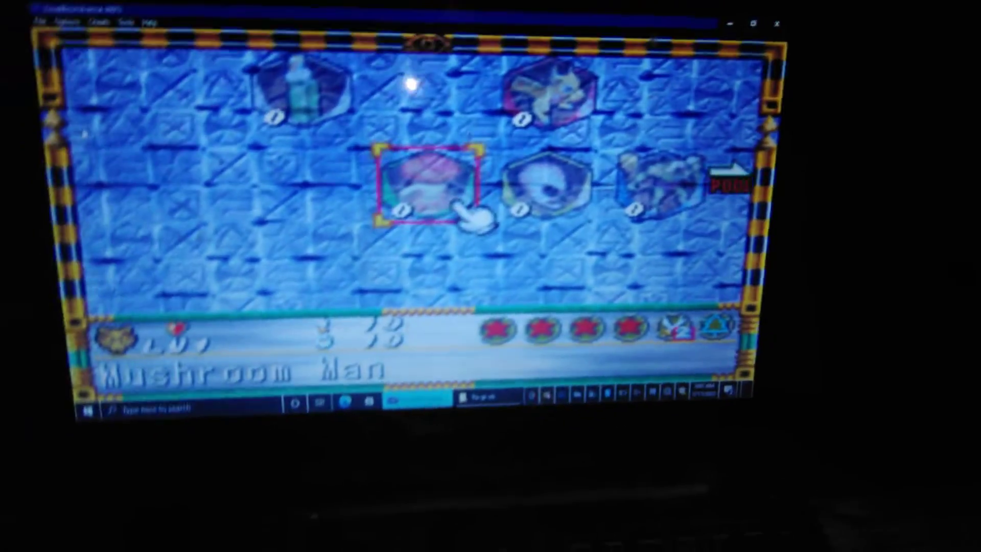
# Confirm Finished and put Twin-Headed Dragon in the first dice slot.
pyautogui.press('Return')
pyautogui.press('Return')
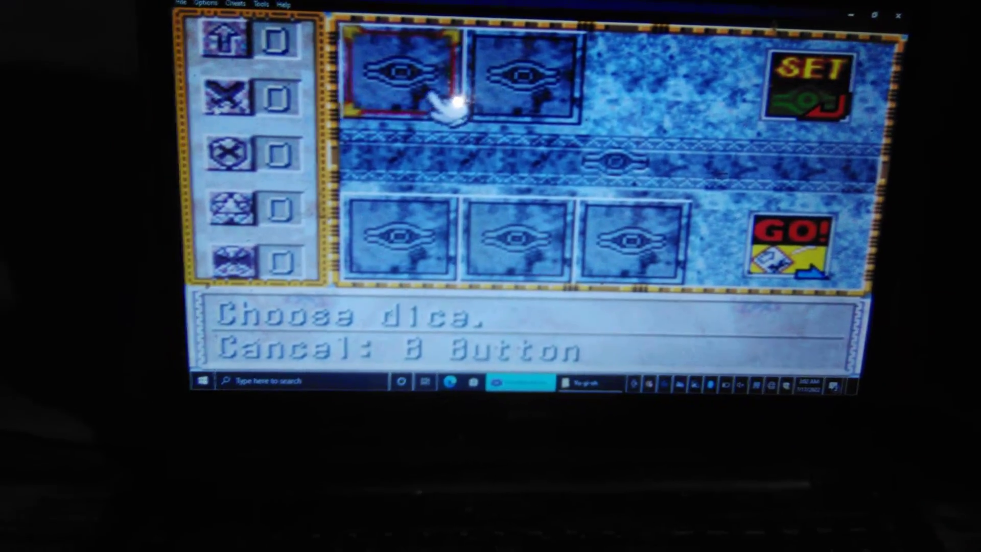
pyautogui.press('z')
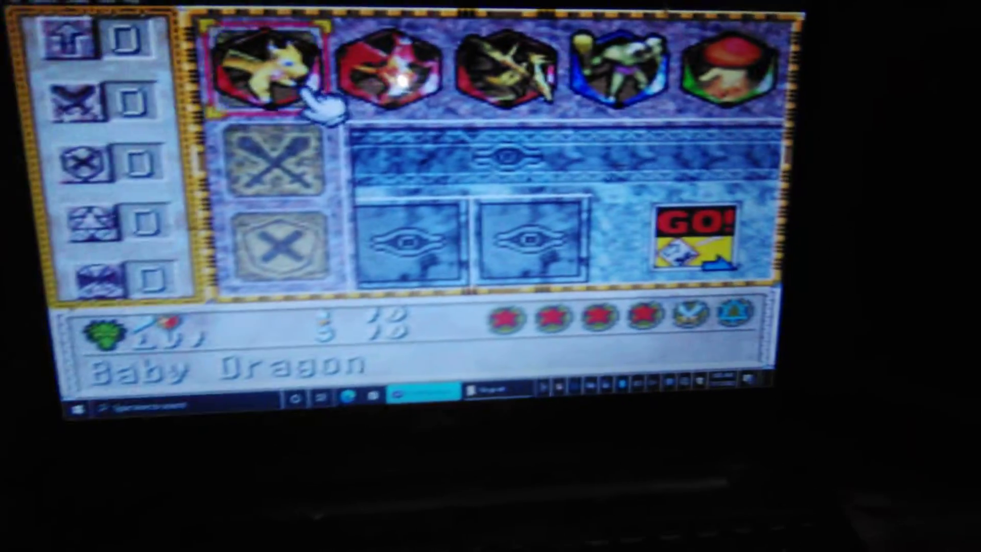
pyautogui.press('Down')
pyautogui.press('Down')
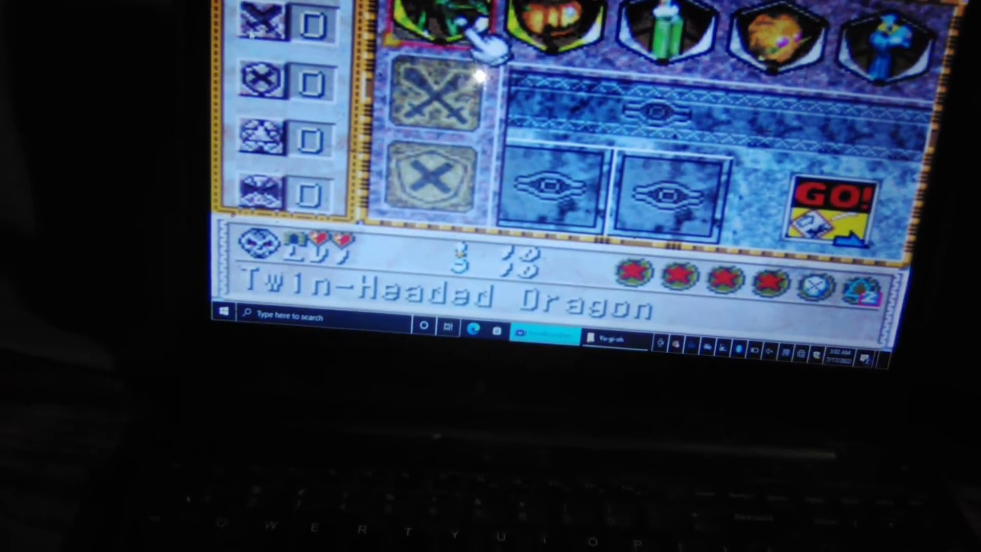
pyautogui.press('z')
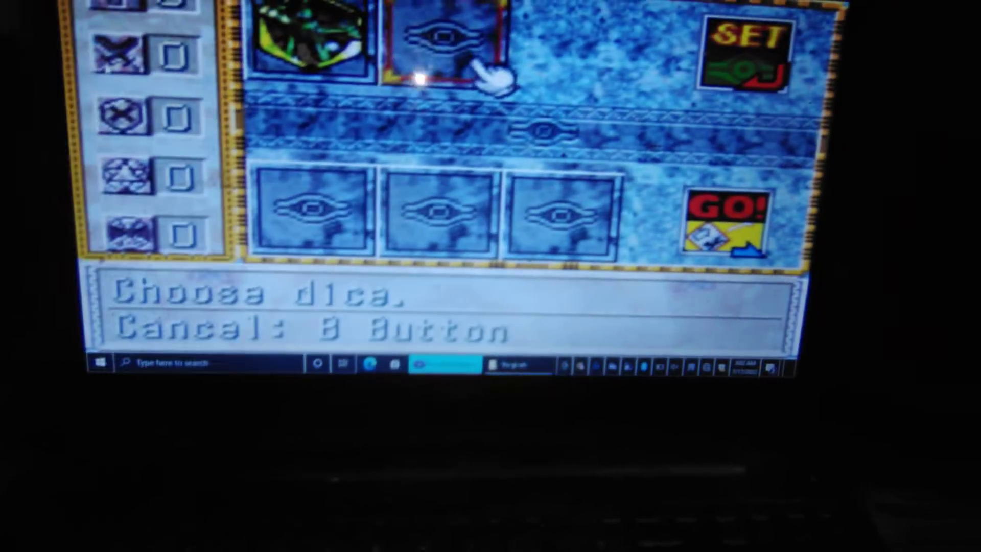
# Browse other dice, then place Twin-Headed Dragon back in slot one.
pyautogui.press('z')
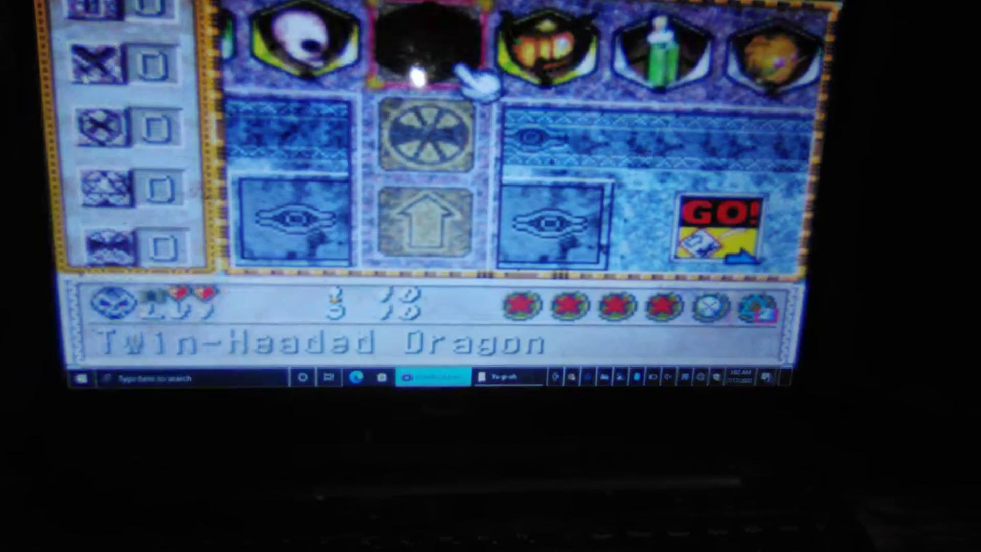
pyautogui.press('Up')
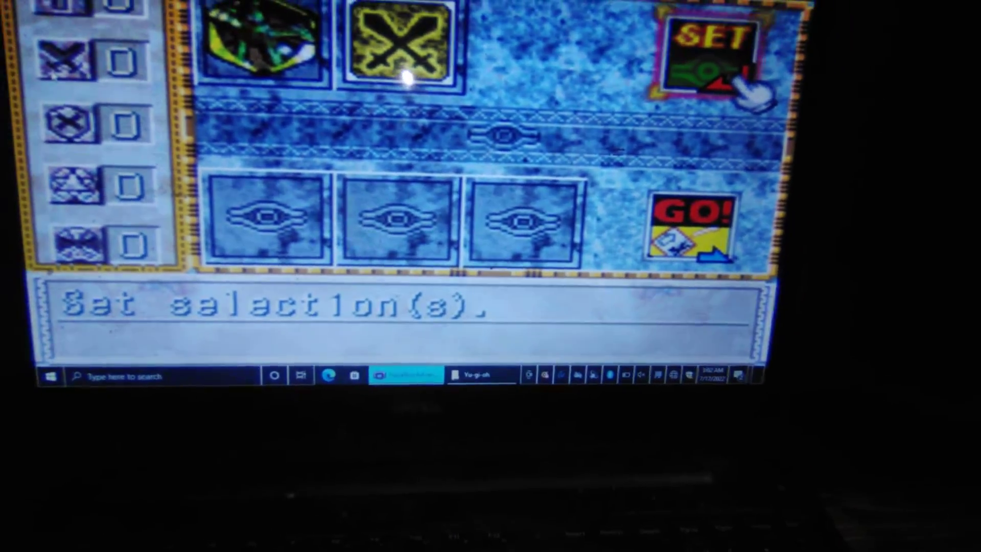
pyautogui.press('Down')
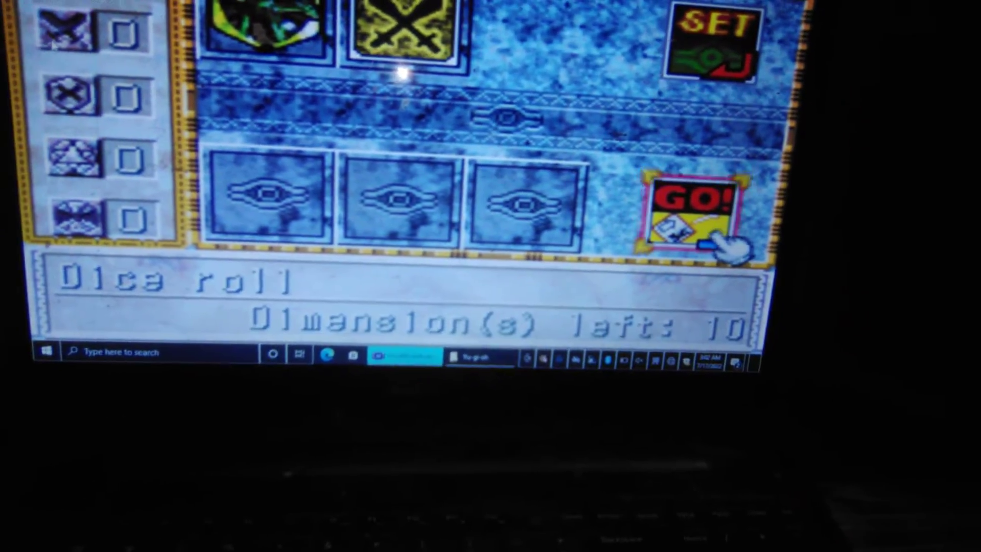
pyautogui.press('z')
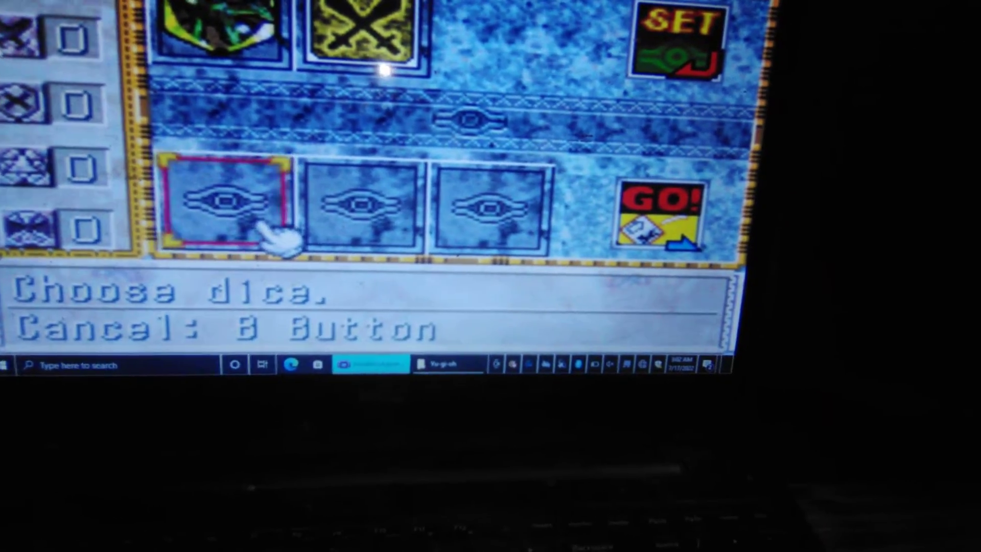
pyautogui.press('z')
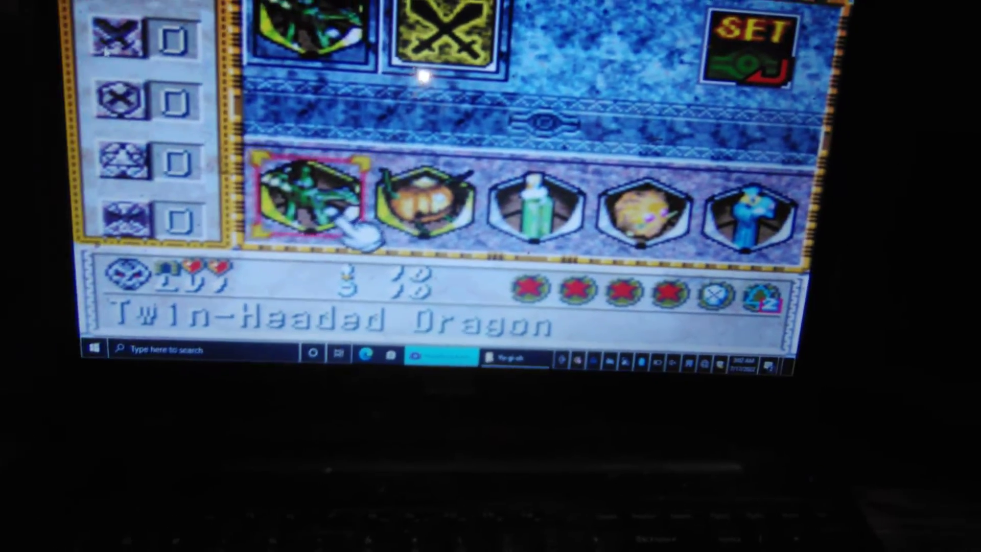
pyautogui.press('z')
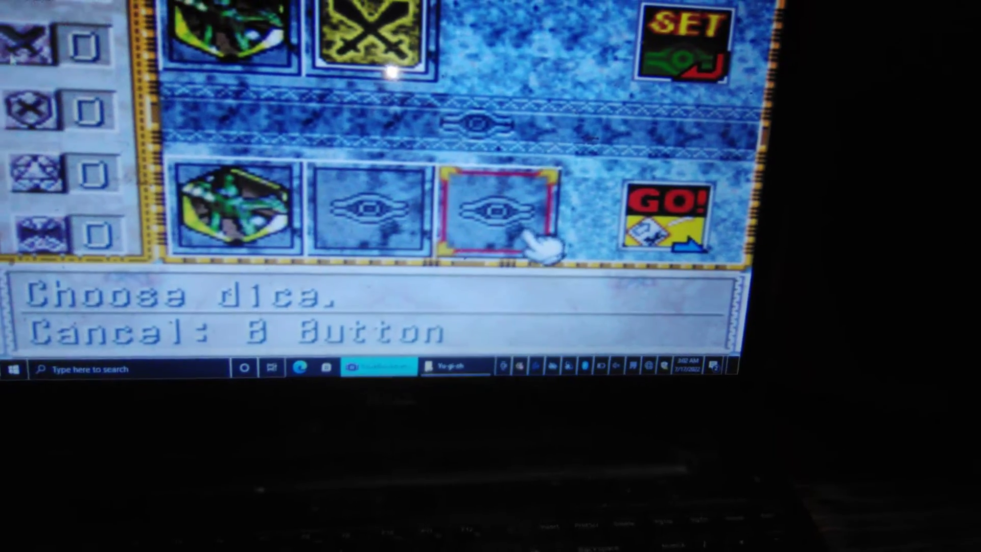
# Put Curse of Dragon in the third slot.
pyautogui.press('z')
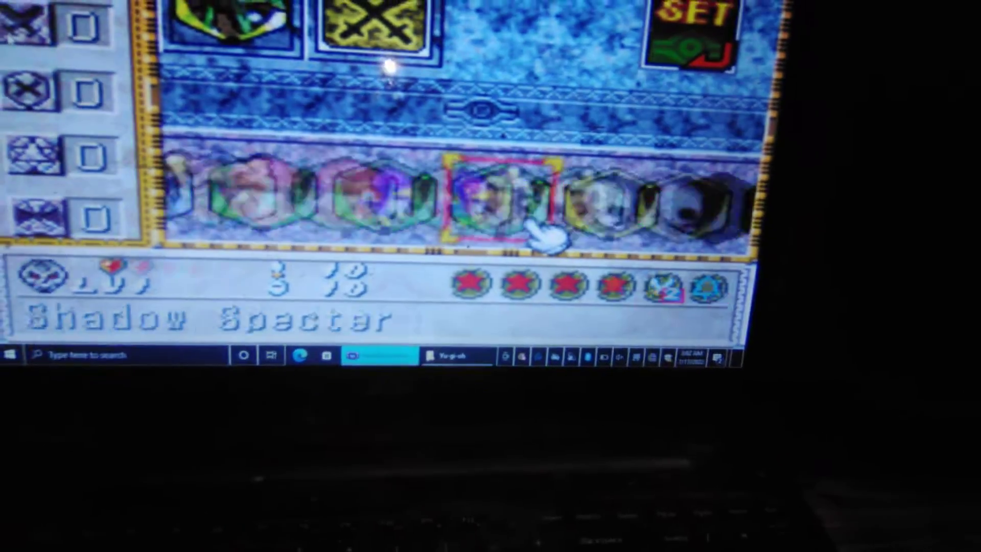
pyautogui.press('z')
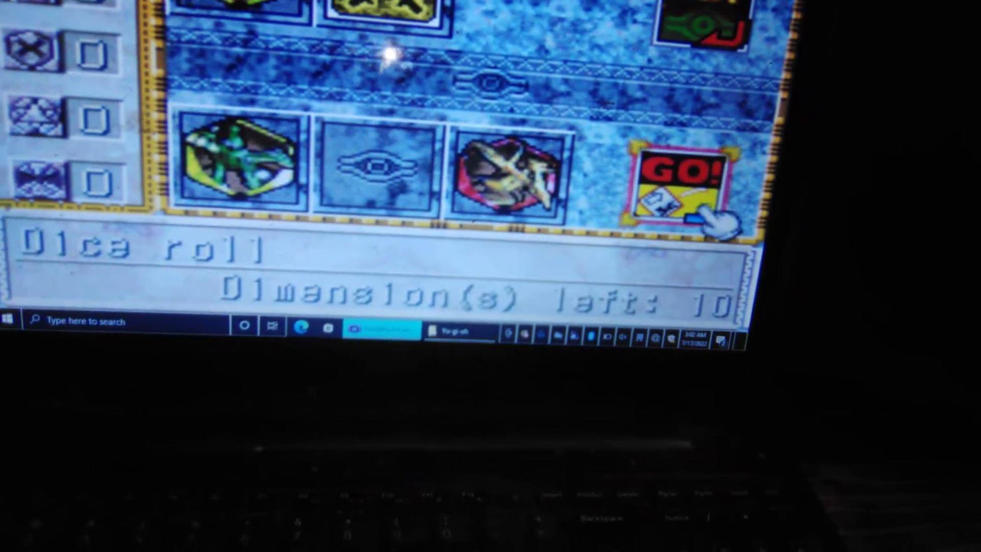
pyautogui.press('Right')
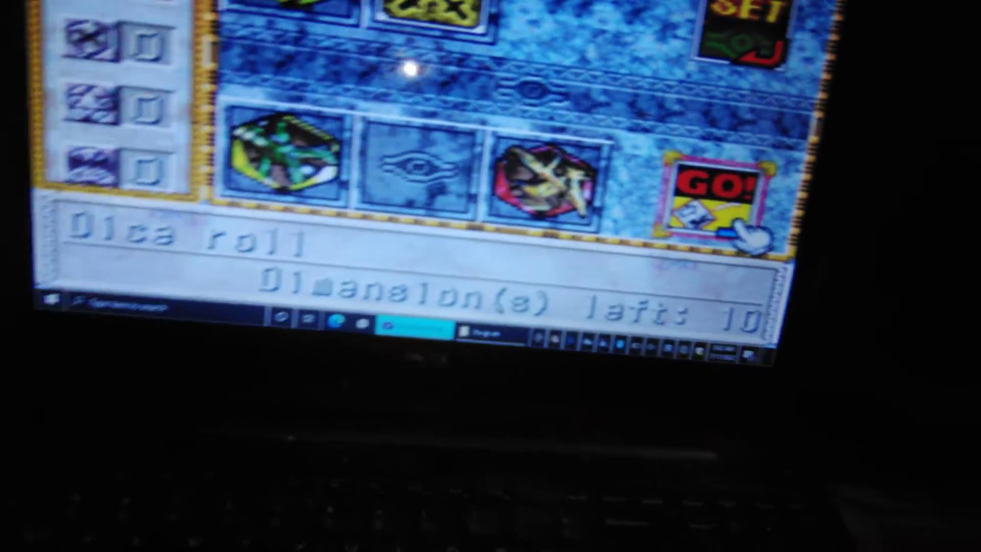
pyautogui.press('Right')
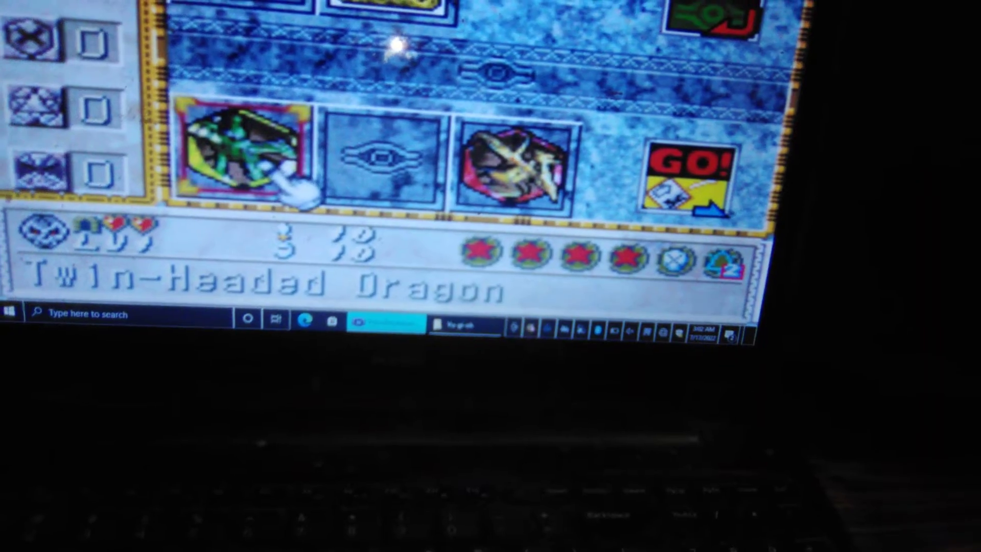
pyautogui.press('Left')
pyautogui.press('Right')
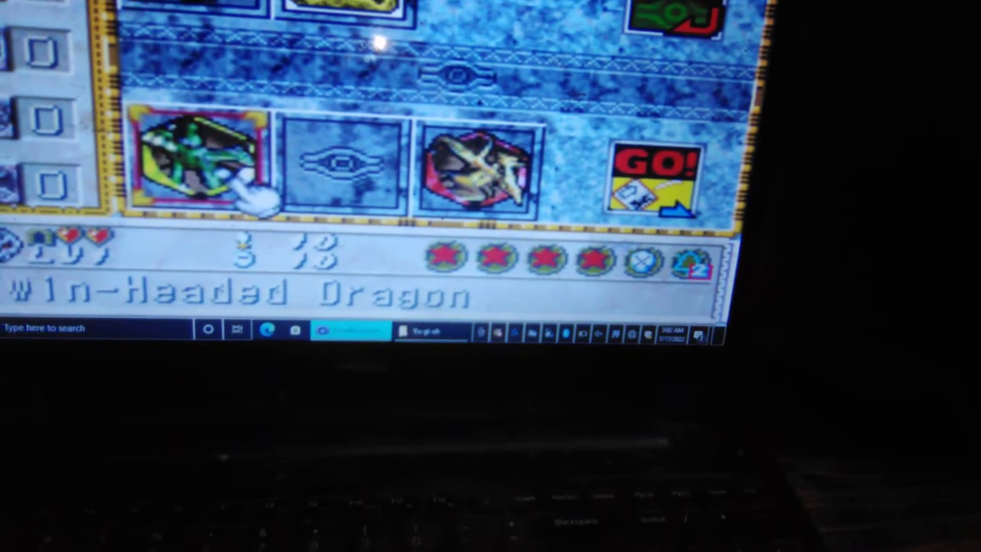
pyautogui.press('Left')
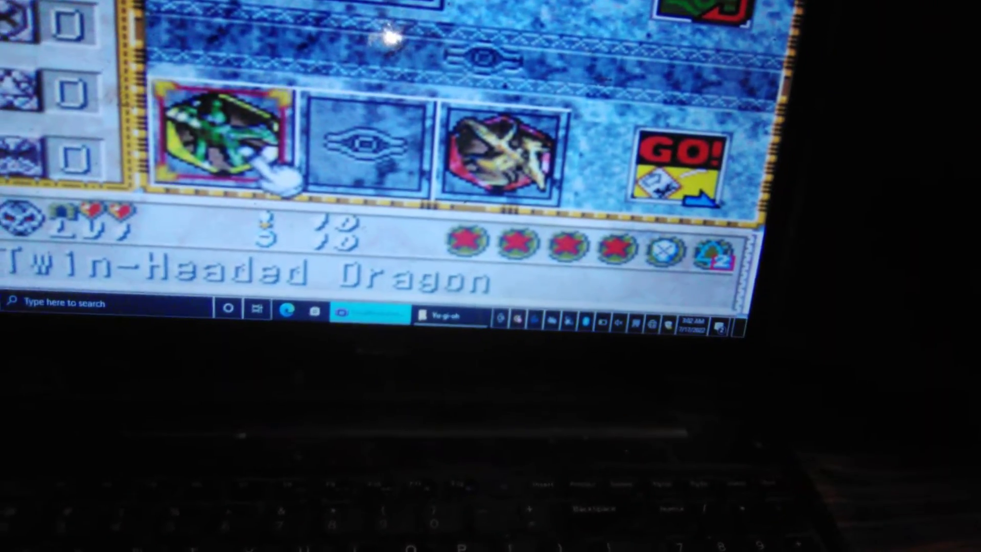
# Put Mystic Horseman in the middle slot.
pyautogui.press('Right')
pyautogui.press('z')
pyautogui.press('z')
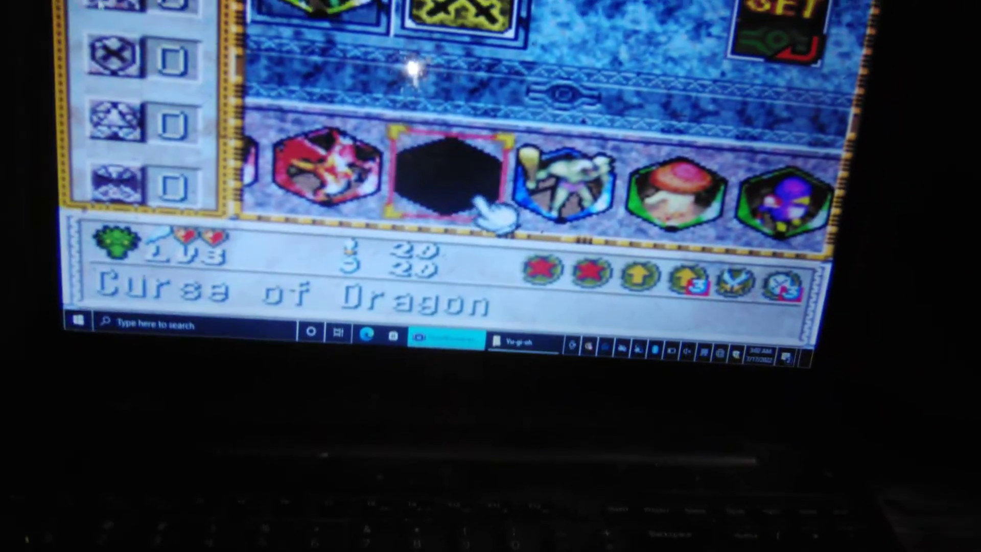
pyautogui.press('Right')
pyautogui.press('Right')
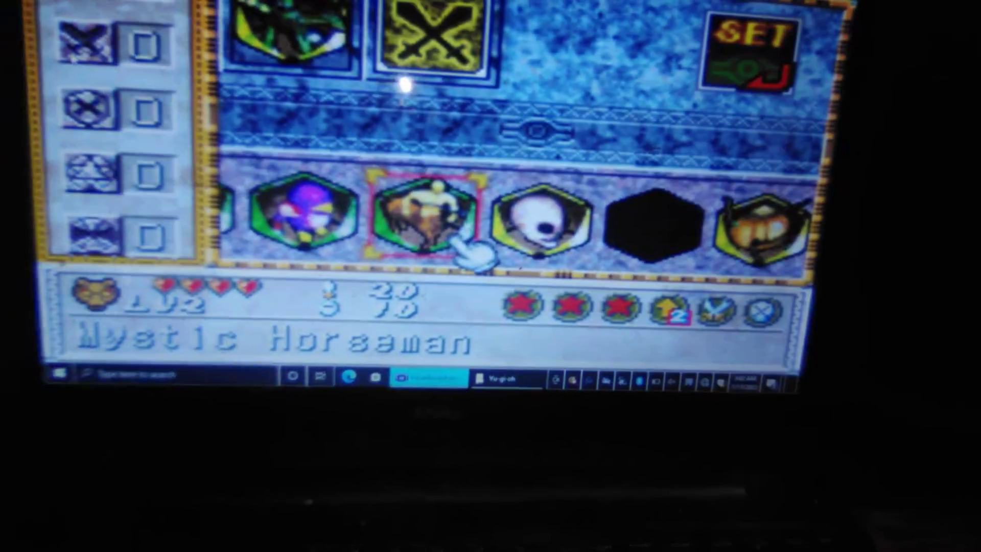
pyautogui.press('z')
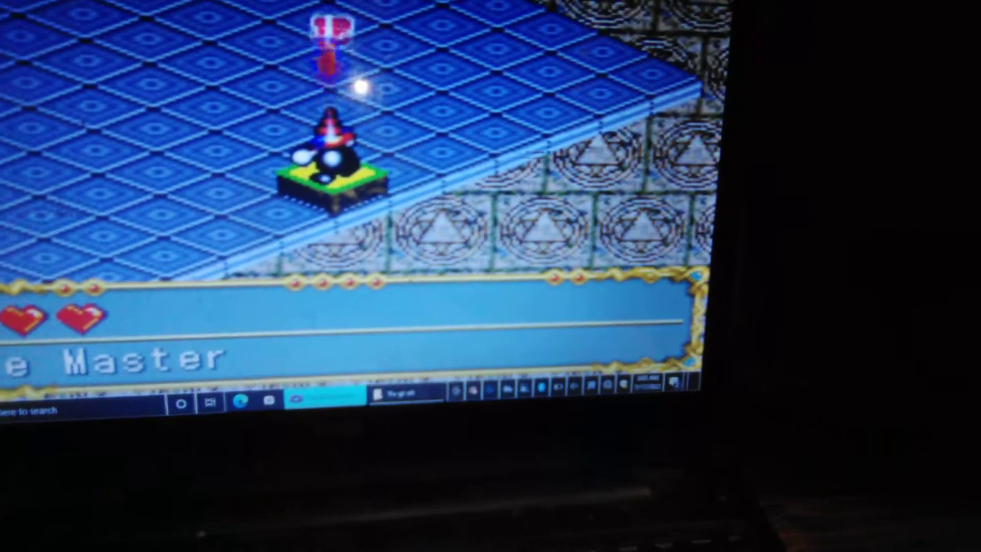
# Choose End turn from the turn menu, reaching three new dice with 10 dimensions left.
pyautogui.press('Return')
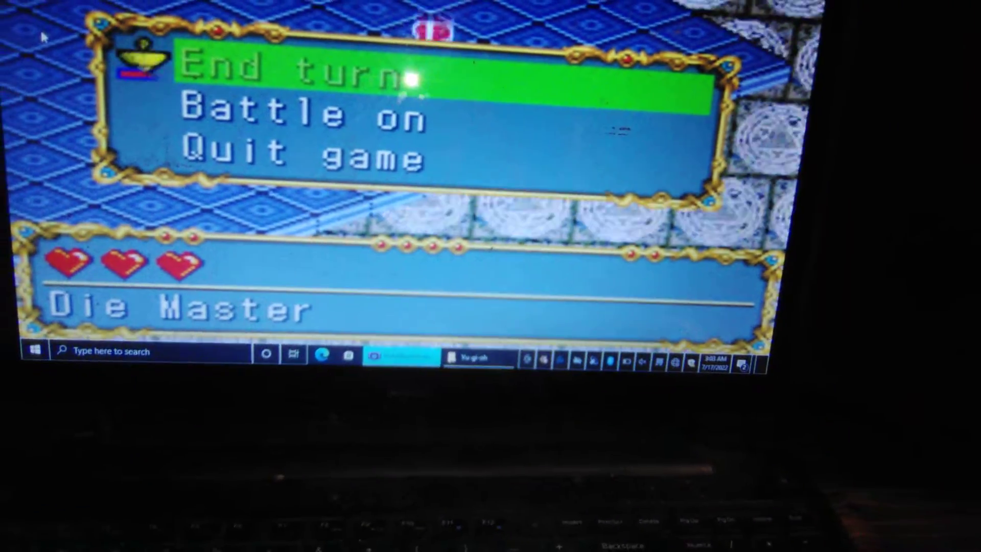
pyautogui.press('Return')
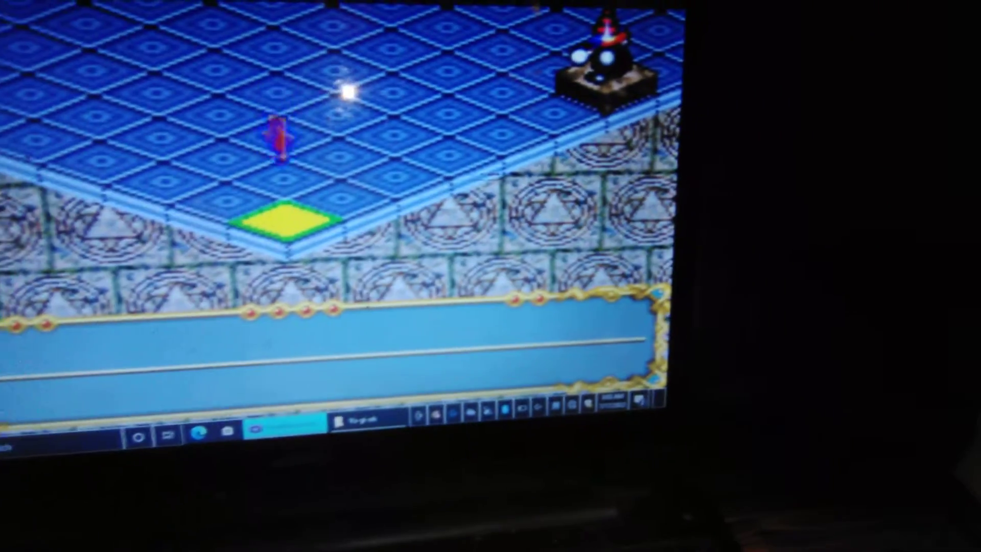
pyautogui.press('Escape')
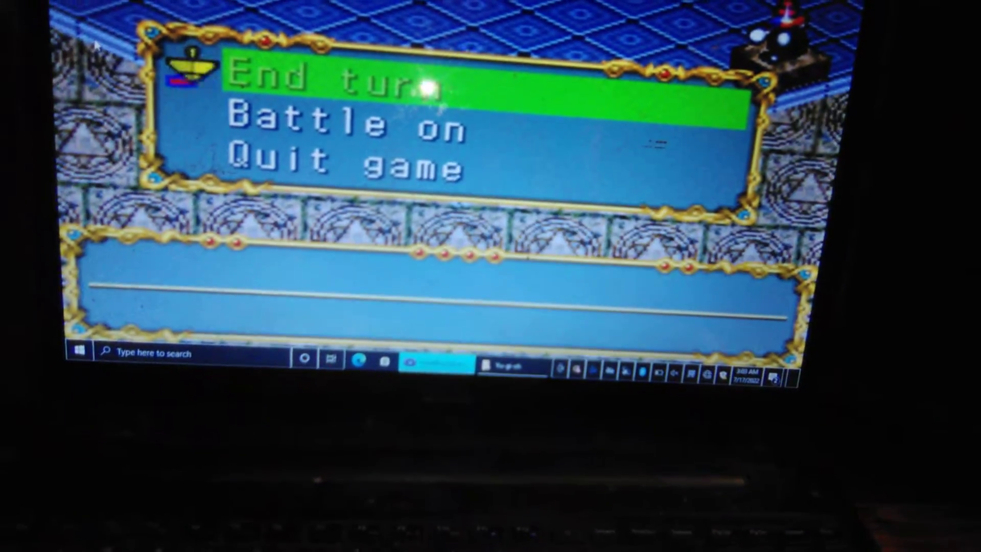
pyautogui.press('Return')
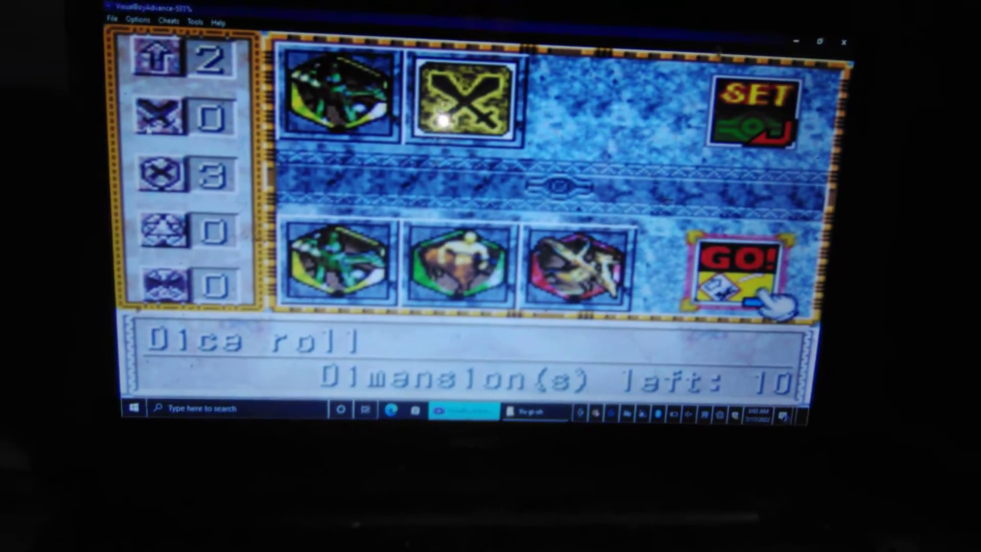
# Roll with GO! and confirm the dice set, bringing up Twin-Headed Dragon.
pyautogui.press('z')
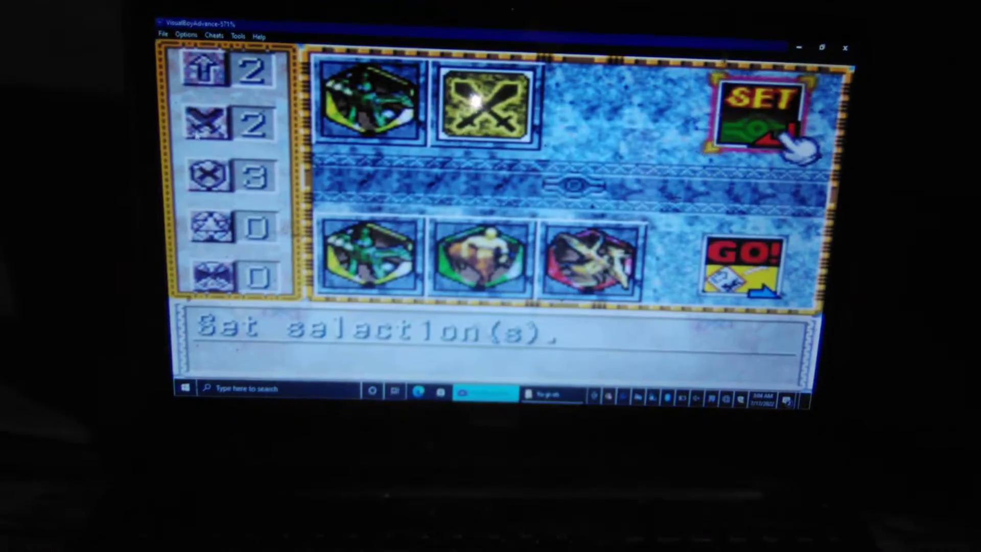
pyautogui.press('z')
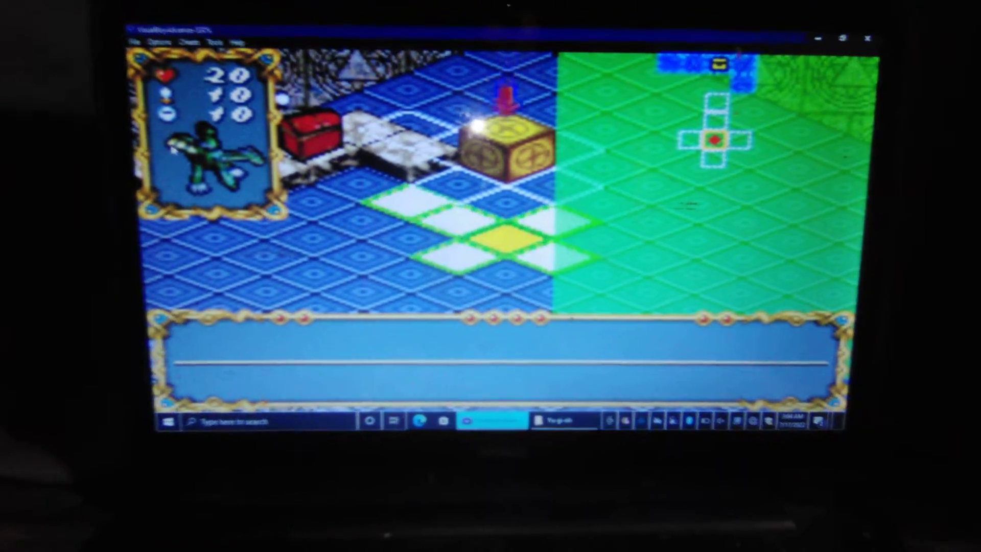
# Position and reshape Twin-Headed Dragon's dice net, dimension it, and open its commands.
pyautogui.press('Up')
pyautogui.press('Up')
pyautogui.press('Down')
pyautogui.press('Down')
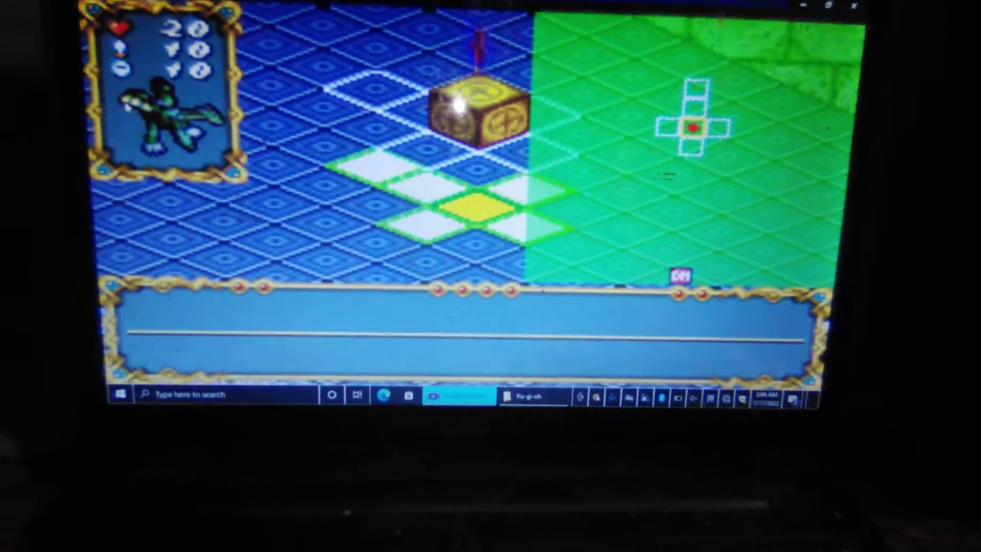
pyautogui.press('Up')
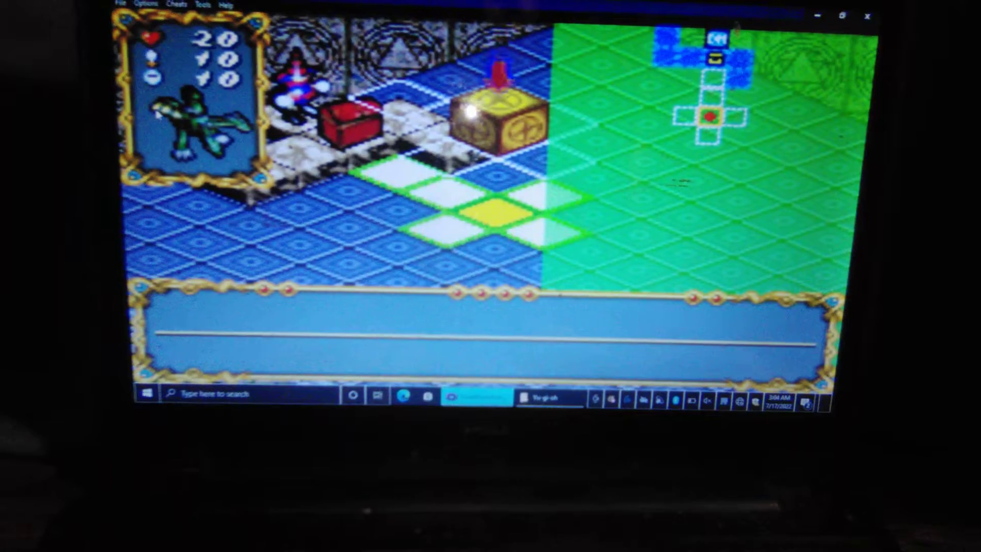
pyautogui.press('x')
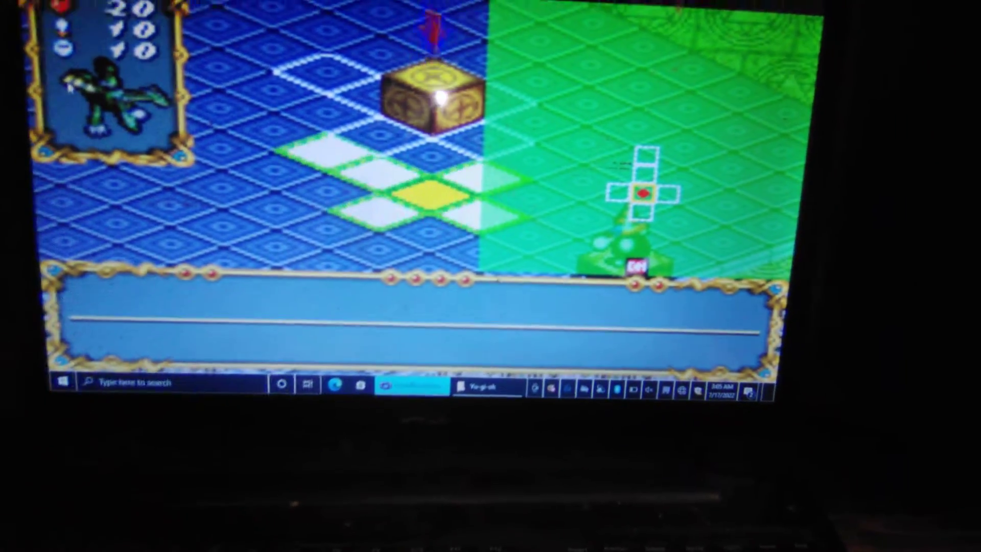
pyautogui.press('s')
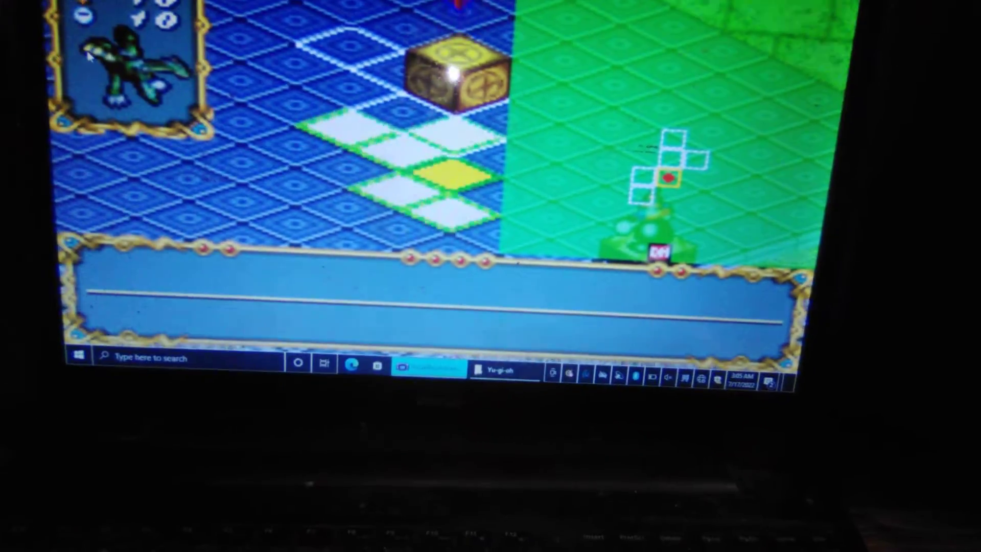
pyautogui.press('Down')
pyautogui.press('x')
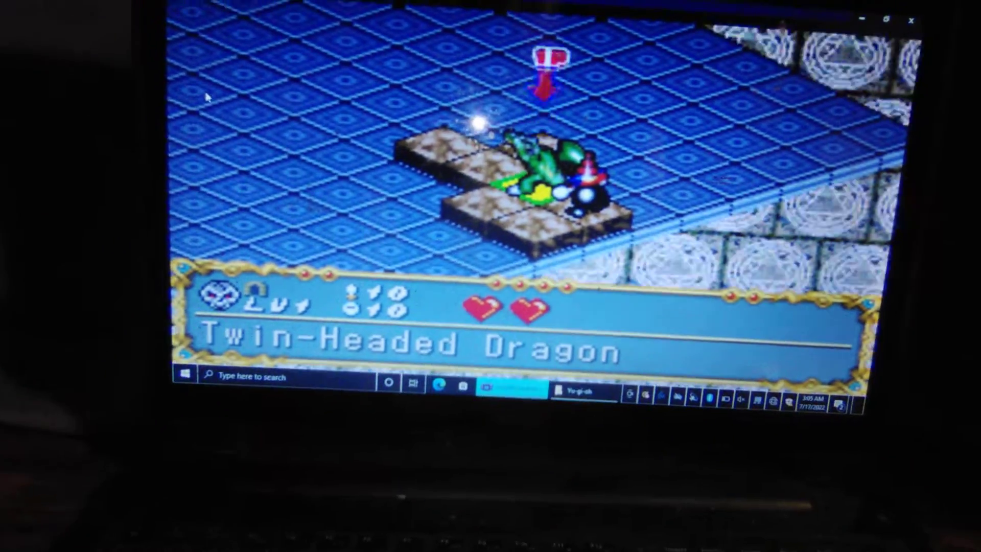
pyautogui.press('z')
pyautogui.press('z')
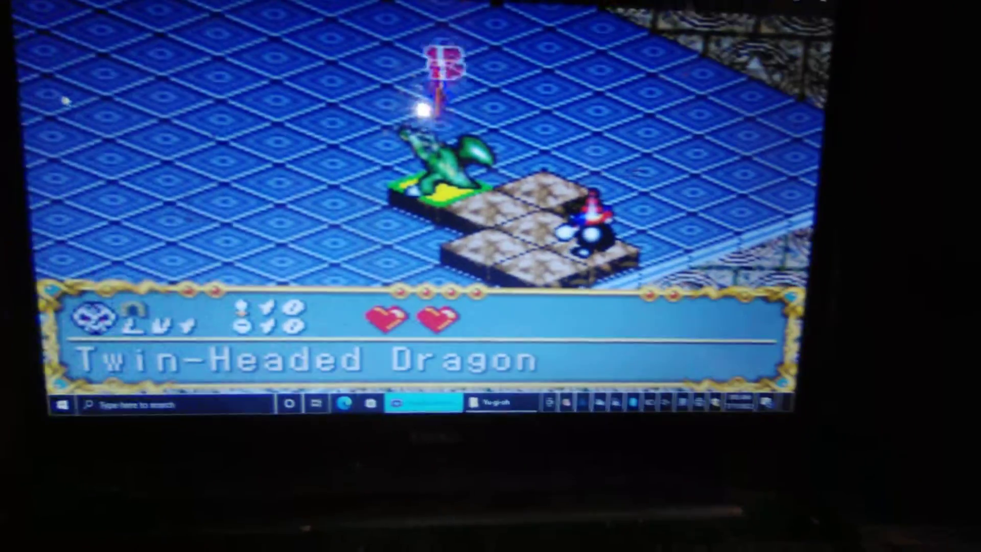
pyautogui.press('Return')
pyautogui.press('Return')
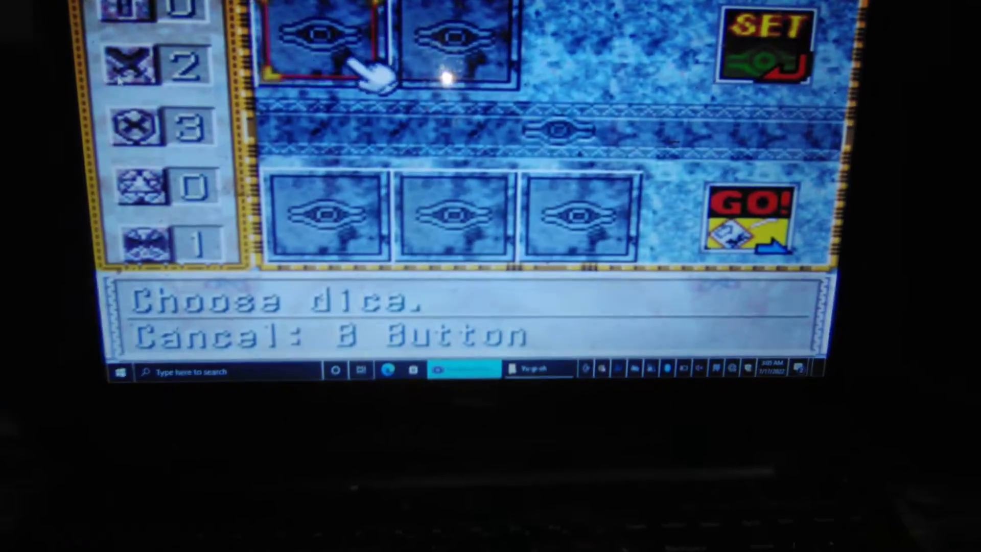
# Put Mystic Horseman in slot one, set the three dice, and roll them.
pyautogui.press('Right')
pyautogui.press('Right')
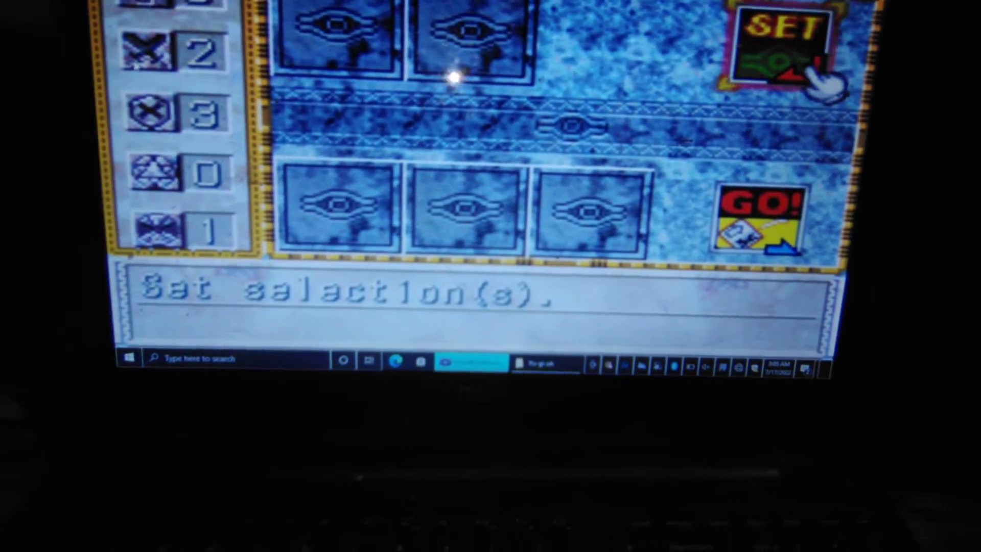
pyautogui.press('Left')
pyautogui.press('Left')
pyautogui.press('z')
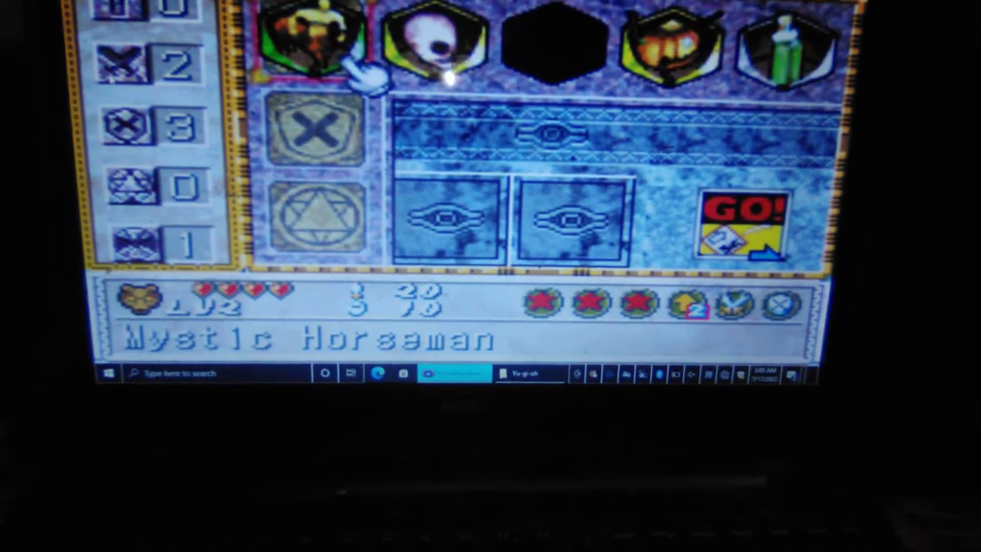
pyautogui.press('z')
pyautogui.press('Right')
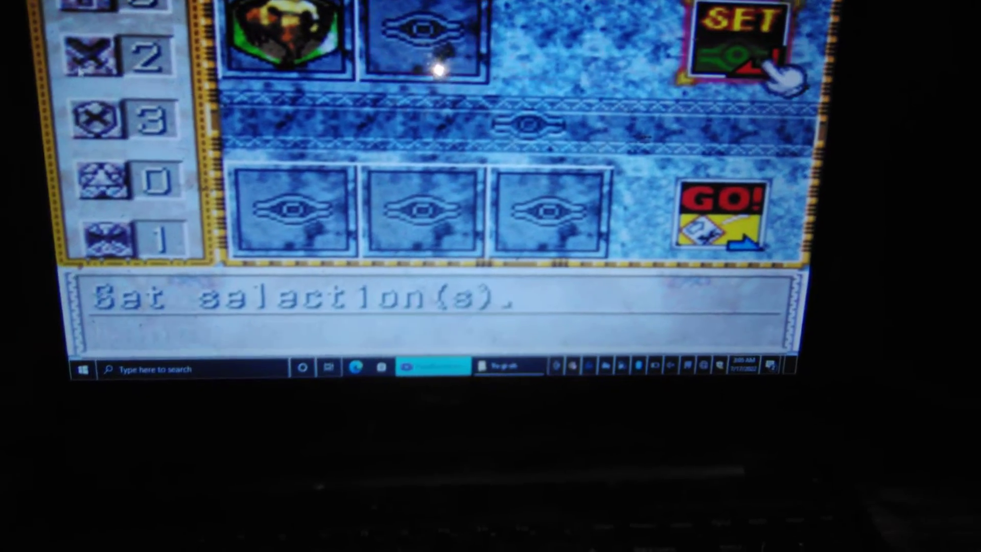
pyautogui.press('z')
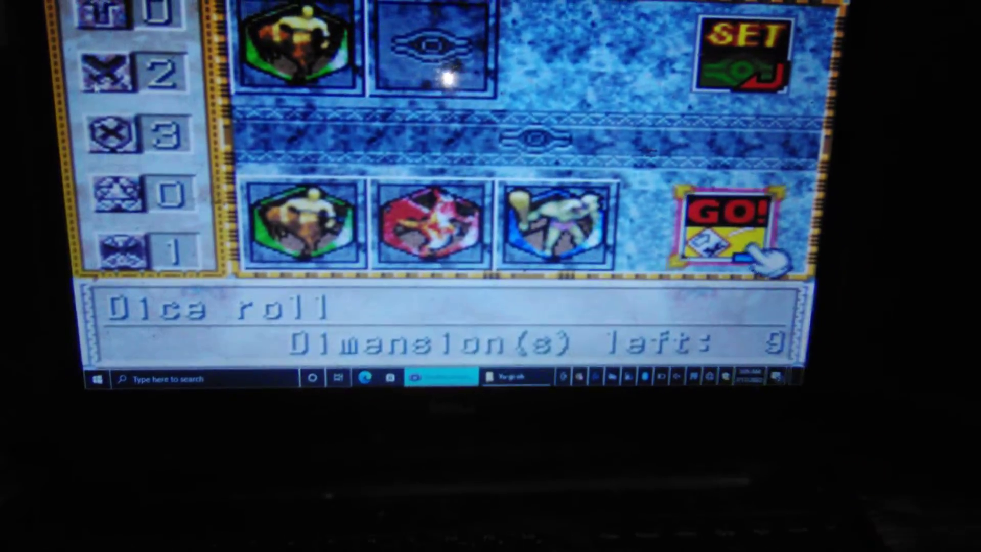
pyautogui.press('z')
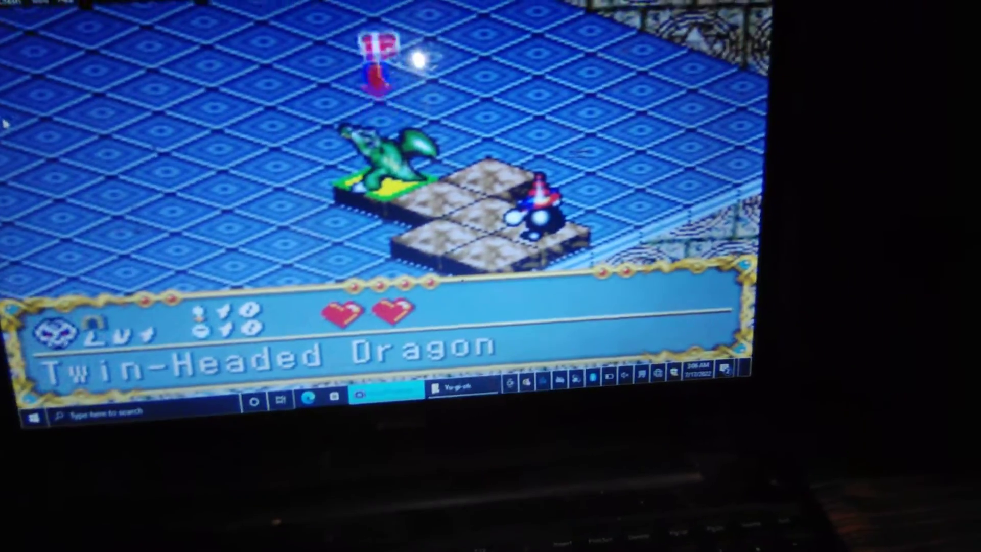
# Dismiss the turn menu, review the dice, and pull the red die from the tray.
pyautogui.press('x')
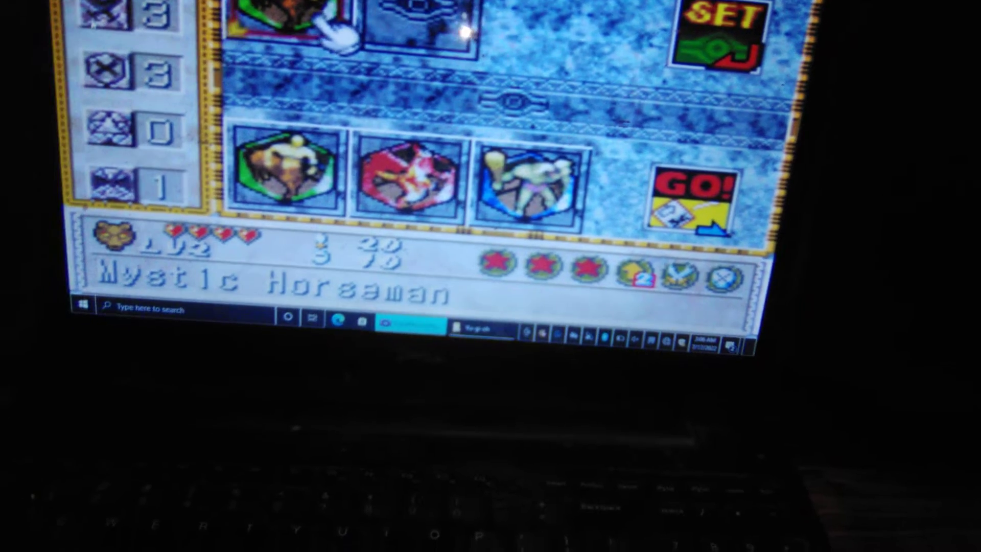
pyautogui.press('Right')
pyautogui.press('Left')
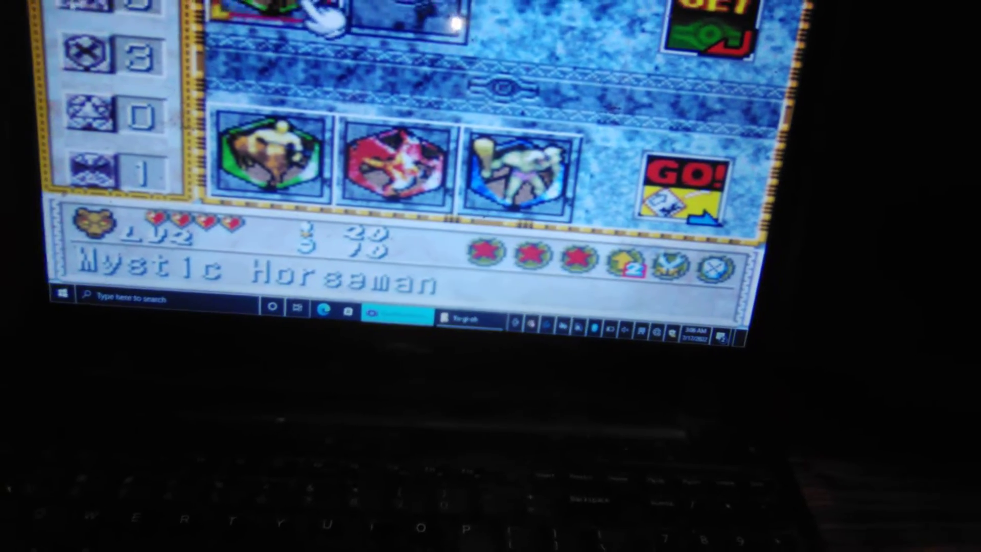
pyautogui.press('Right')
pyautogui.press('Left')
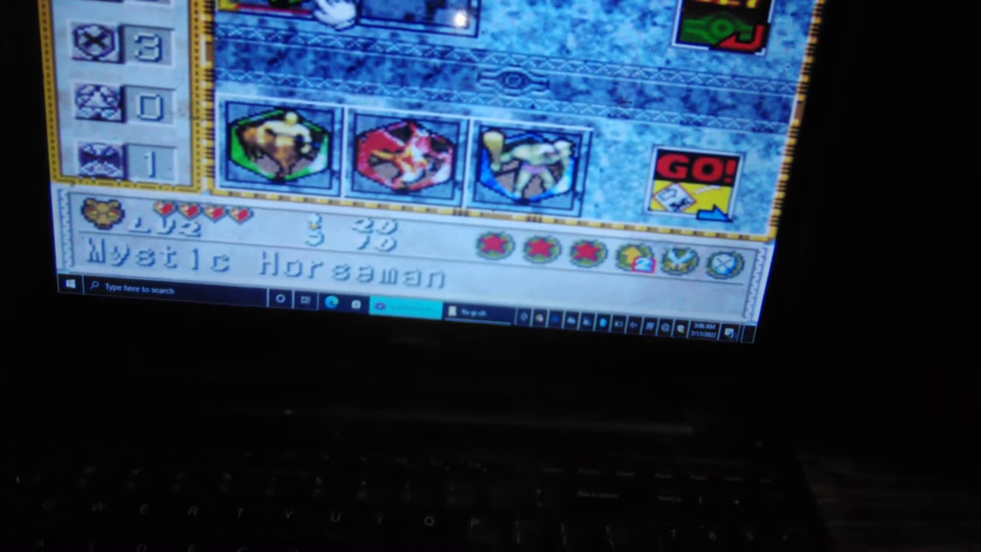
pyautogui.press('Right')
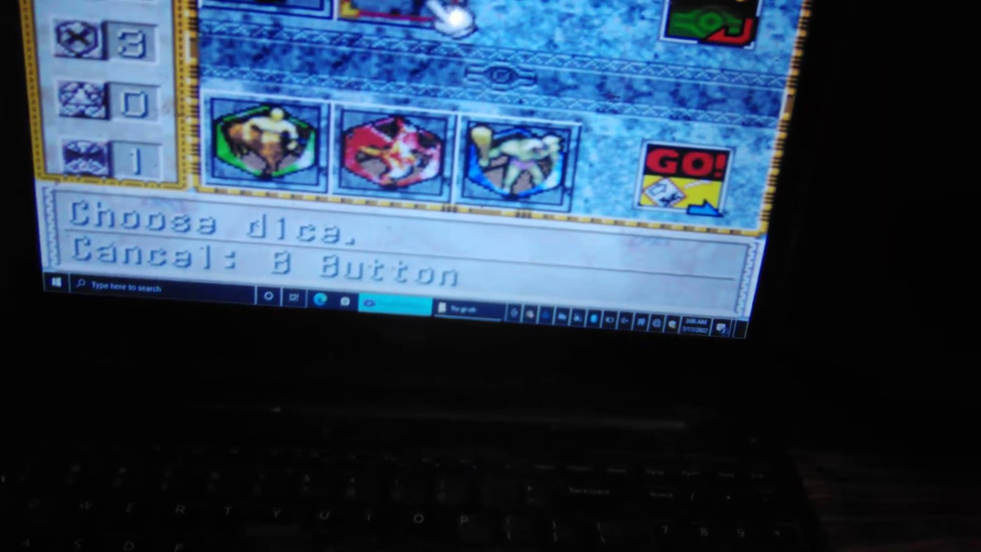
pyautogui.press('z')
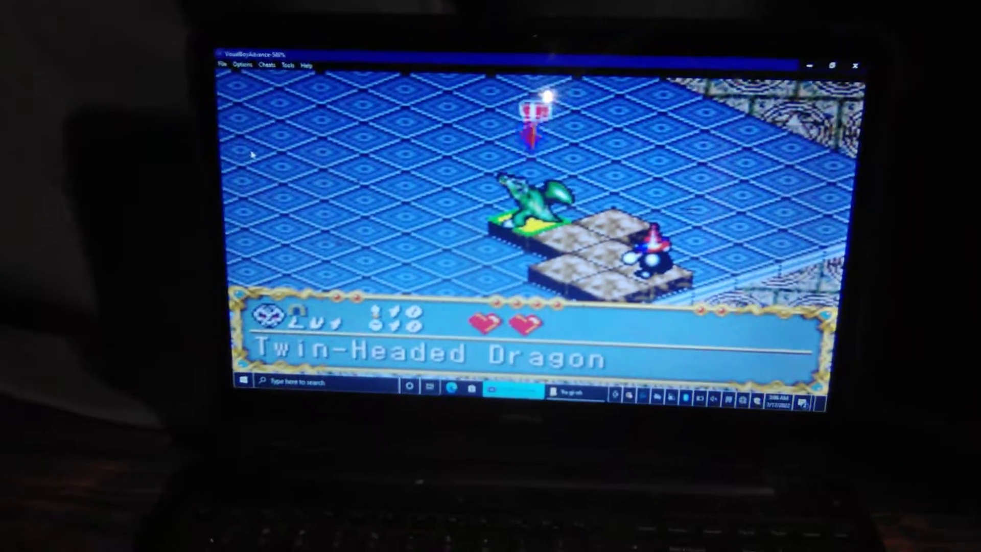
# From the turn menu, look past the Medical Aid Kit die and preview Mystic Horseman's movement, then cancel.
pyautogui.press('Return')
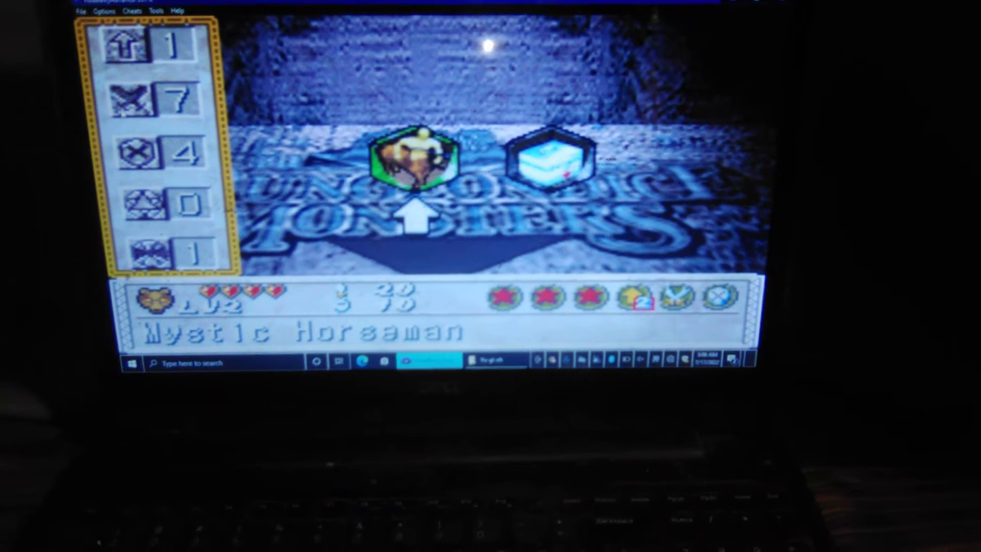
pyautogui.press('Right')
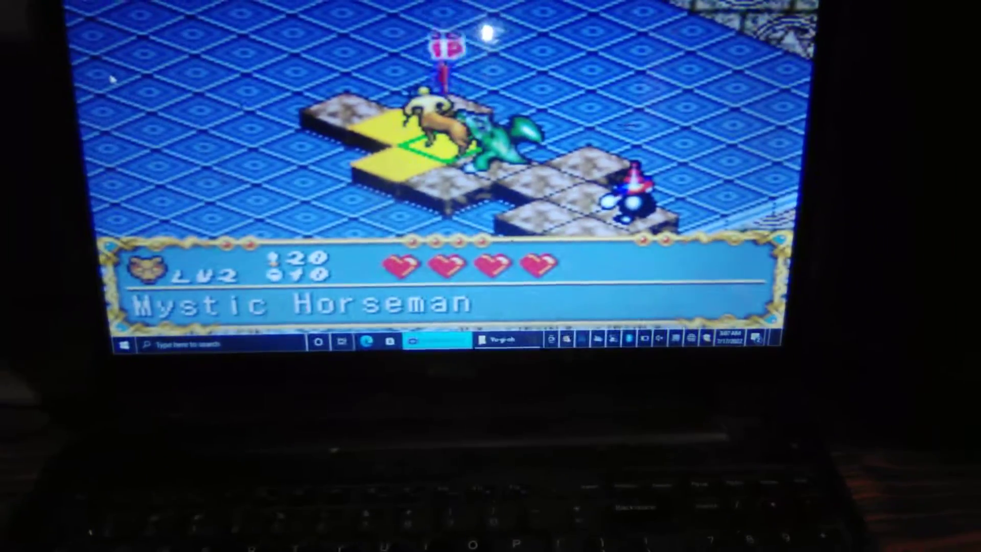
pyautogui.press('Left')
pyautogui.press('Left')
pyautogui.press('Left')
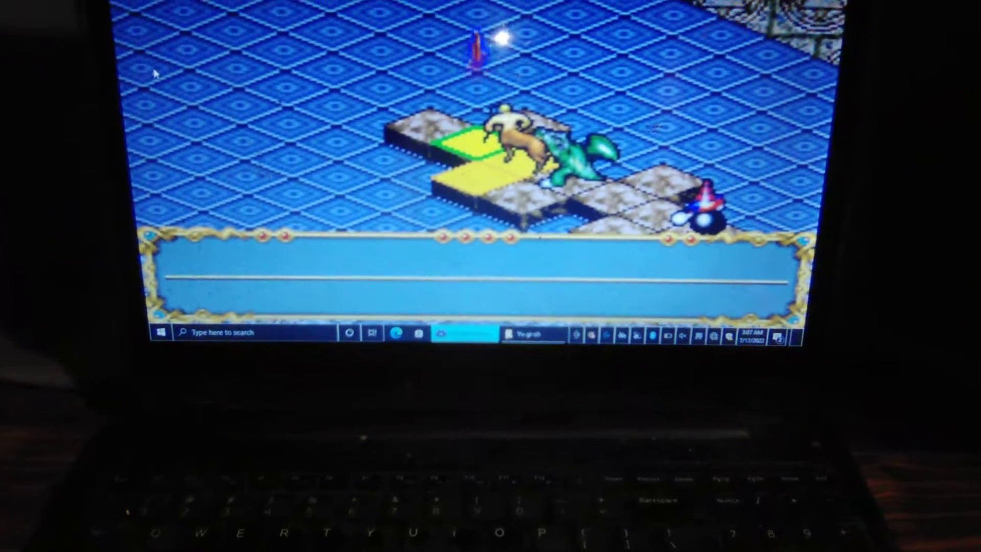
pyautogui.press('Right')
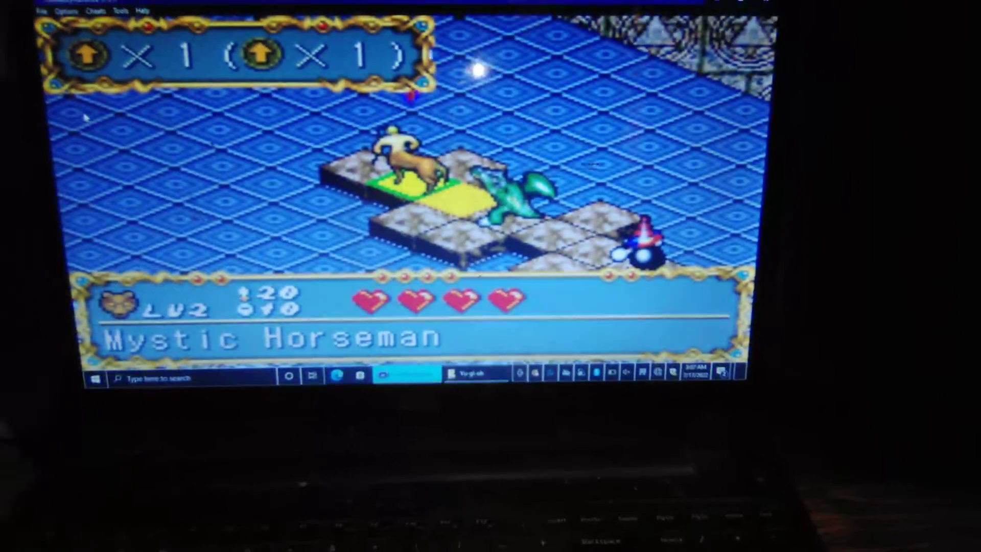
pyautogui.press('x')
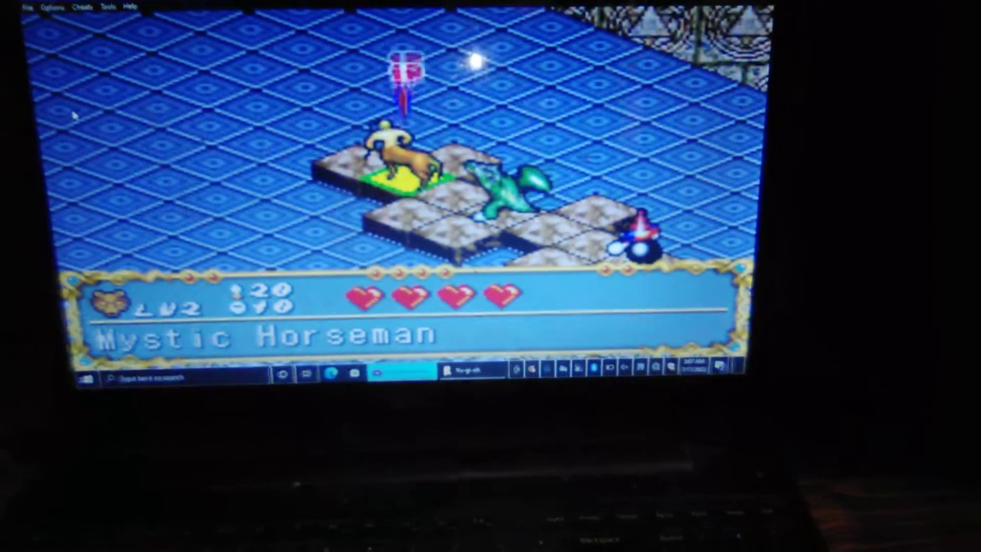